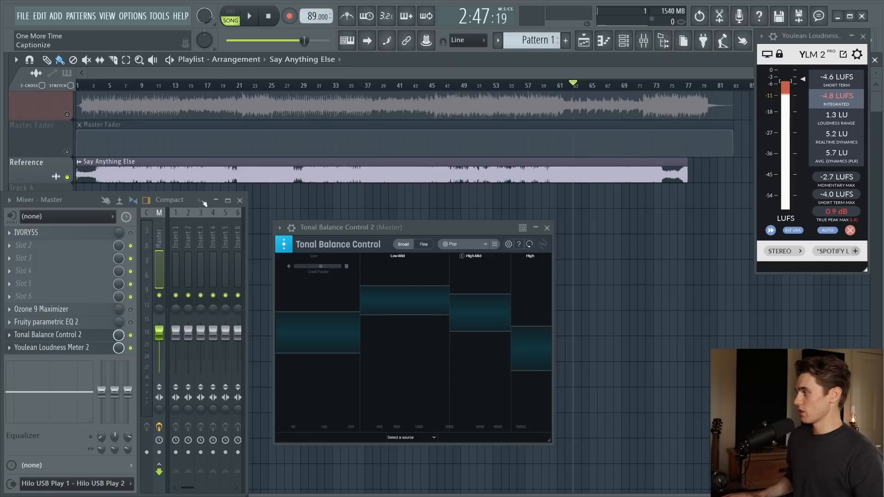
# Enlarge the Mix track slightly in the playlist and solo it.
pyautogui.click(67, 114)
pyautogui.moveTo(61, 121); pyautogui.dragTo(61, 130)
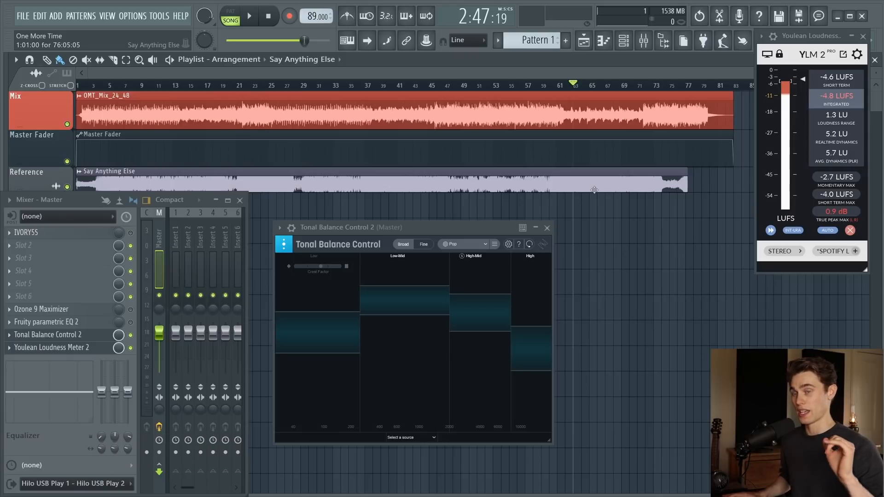
pyautogui.rightClick(68, 128)
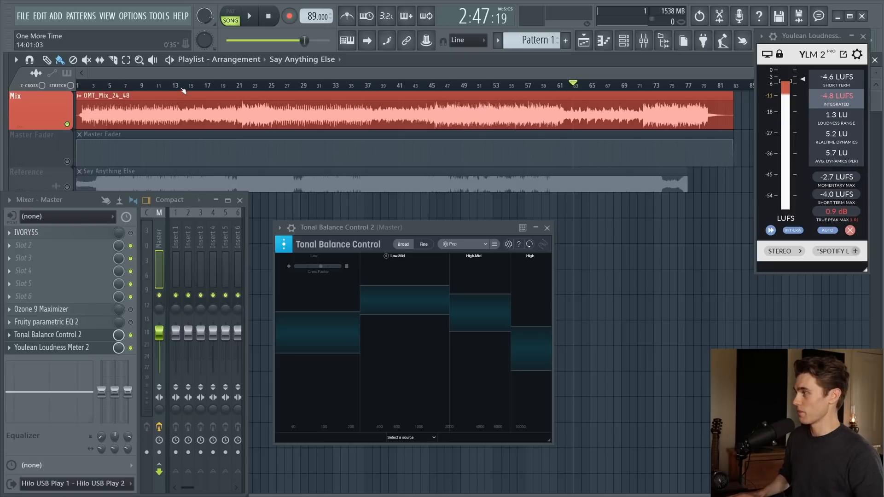
# Play the mix, solo the Reference track to compare loudness, and return to the soloed Mix track.
pyautogui.press('space')
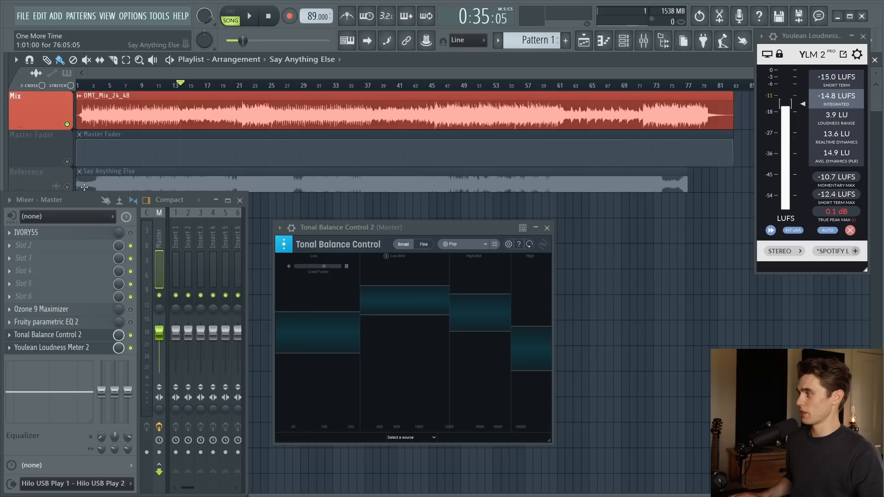
pyautogui.rightClick(67, 187)
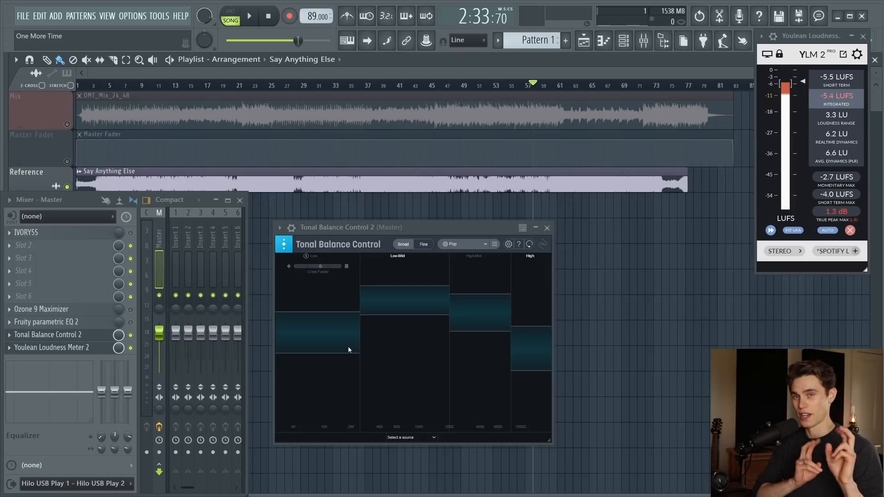
pyautogui.rightClick(67, 124)
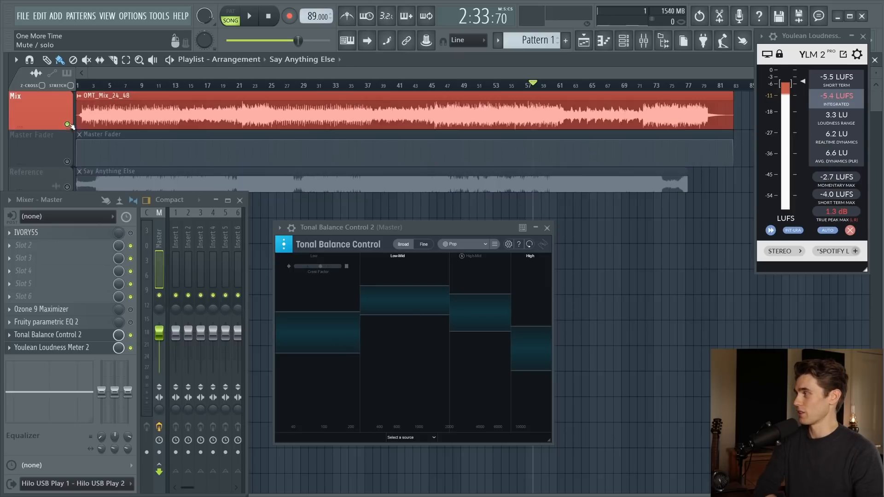
# Examine the mix's tonal balance from around bar 46, switching Tonal Balance Control to the Fine view.
pyautogui.click(437, 86)
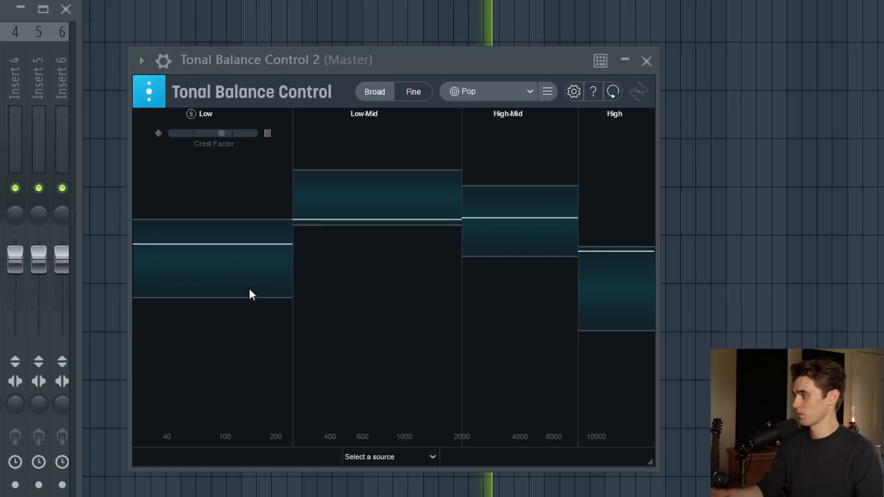
pyautogui.click(412, 91)
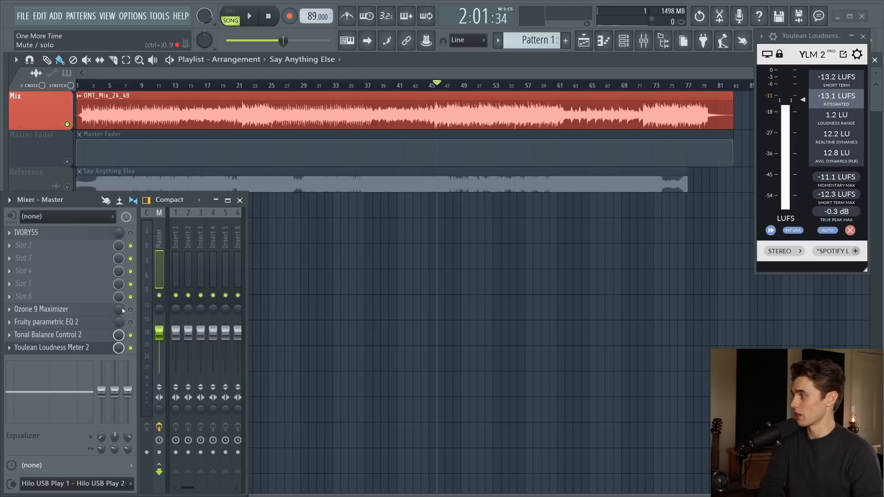
# Enable the IVORY5S equalizer on the master with M/S mode, C-Link and Pre-In on and the low band switched in.
pyautogui.click(46, 232)
pyautogui.click(130, 233)
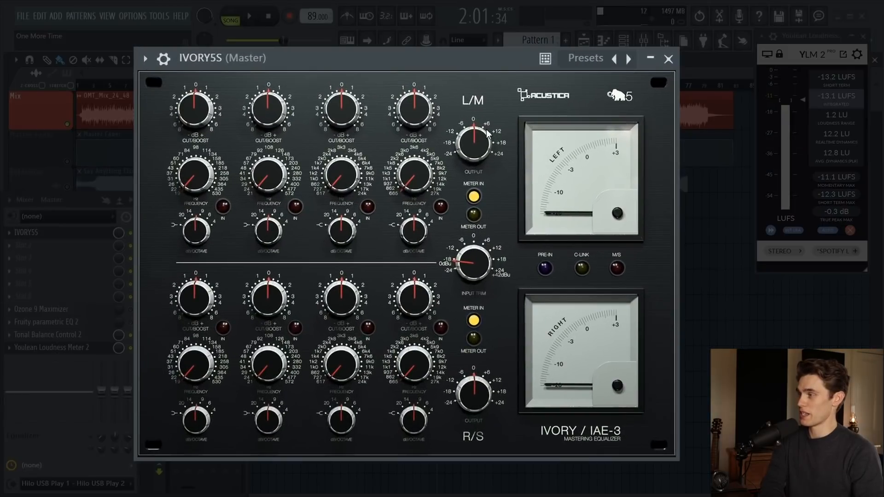
pyautogui.click(616, 269)
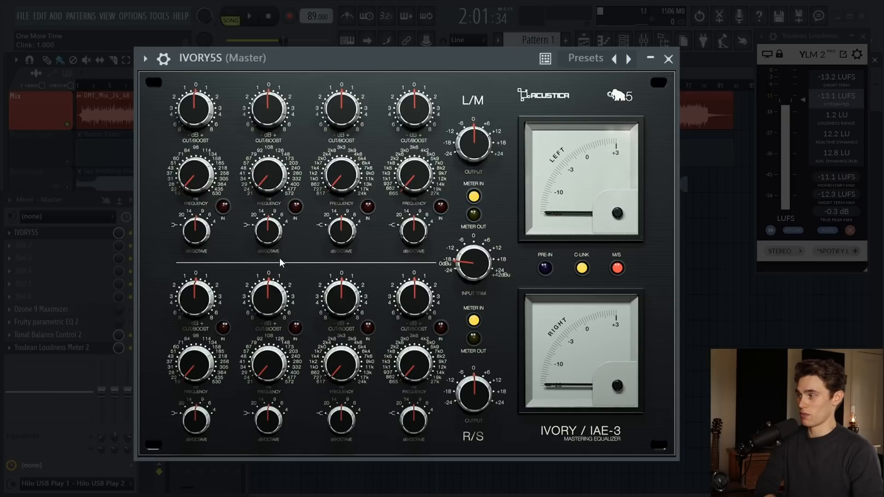
pyautogui.moveTo(265, 115)
pyautogui.mouseDown()
pyautogui.moveTo(267, 103)
pyautogui.moveTo(264, 119)
pyautogui.mouseUp()
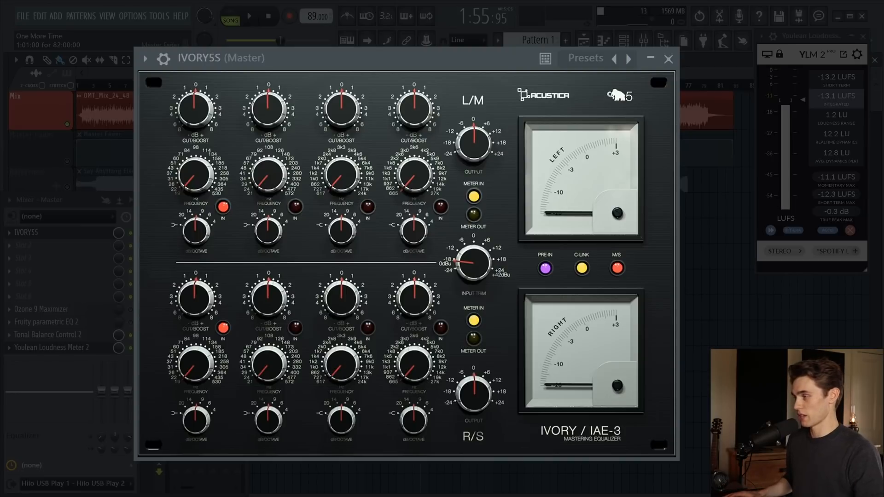
# Set a slight low-band cut just below 98 Hz by sweeping its gain and frequency during playback.
pyautogui.press('space')
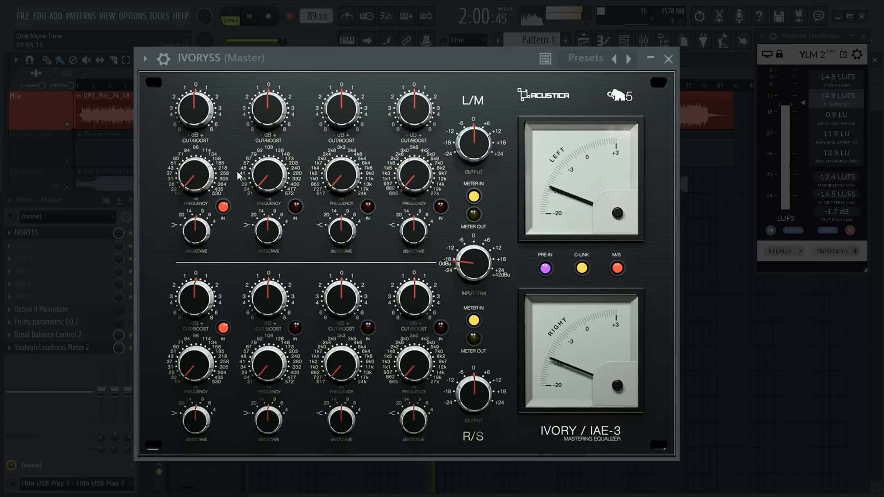
pyautogui.moveTo(199, 177); pyautogui.dragTo(208, 128)
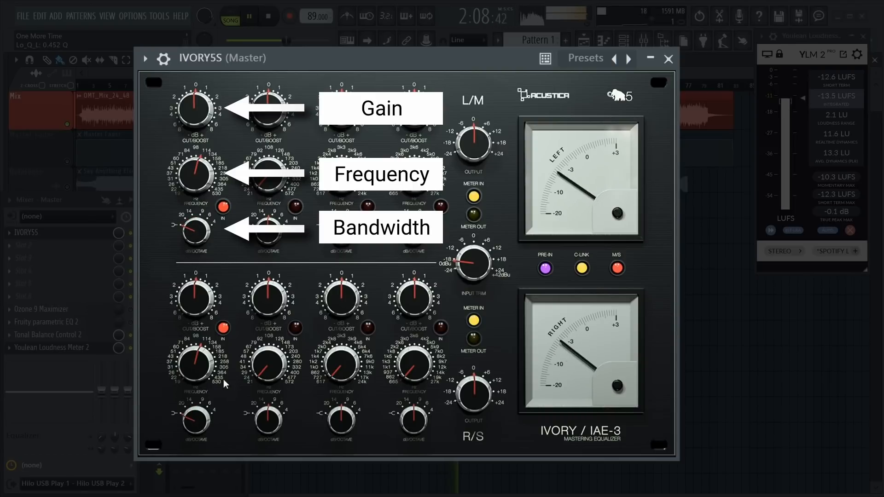
pyautogui.moveTo(196, 104); pyautogui.dragTo(189, 117)
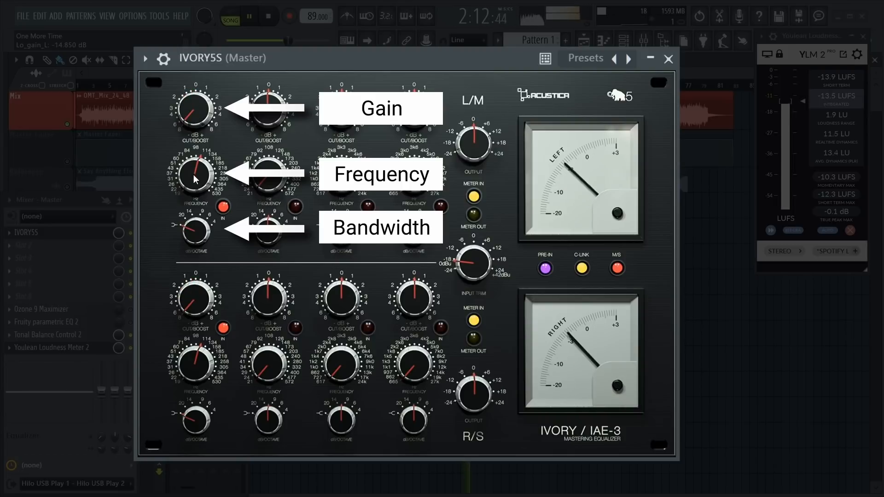
pyautogui.moveTo(194, 109); pyautogui.dragTo(195, 28)
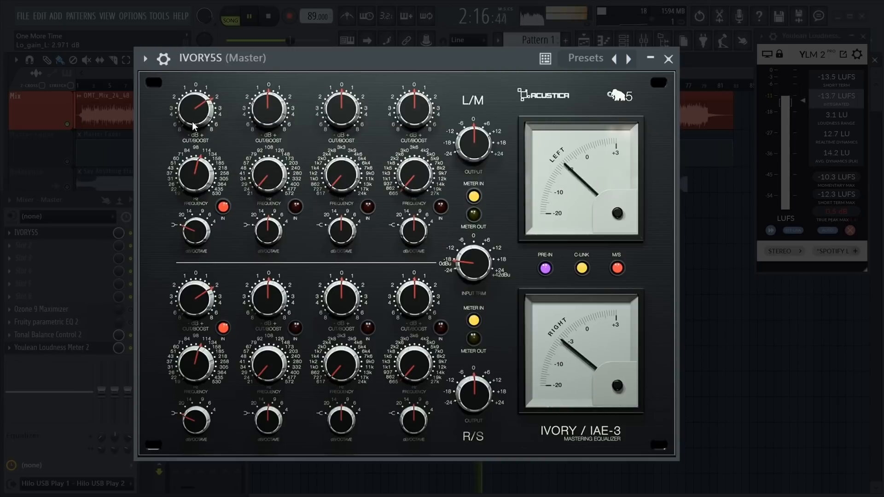
pyautogui.moveTo(186, 118); pyautogui.dragTo(185, 126)
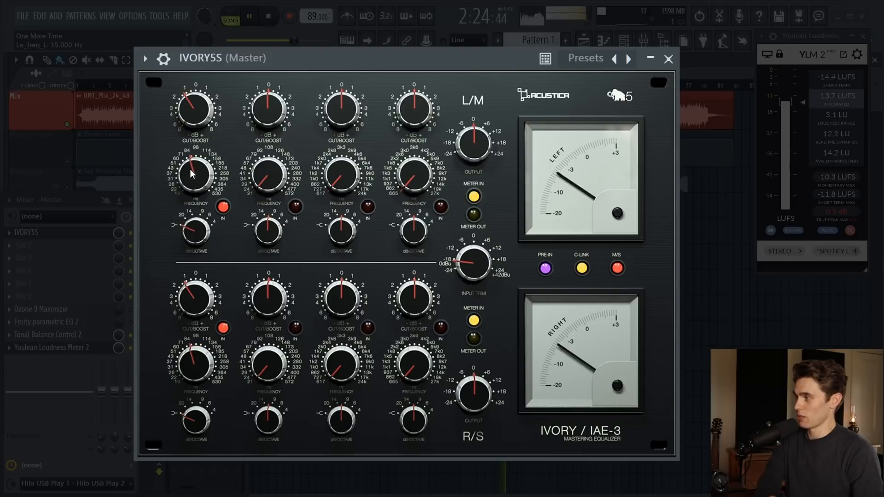
pyautogui.moveTo(191, 169); pyautogui.dragTo(187, 171)
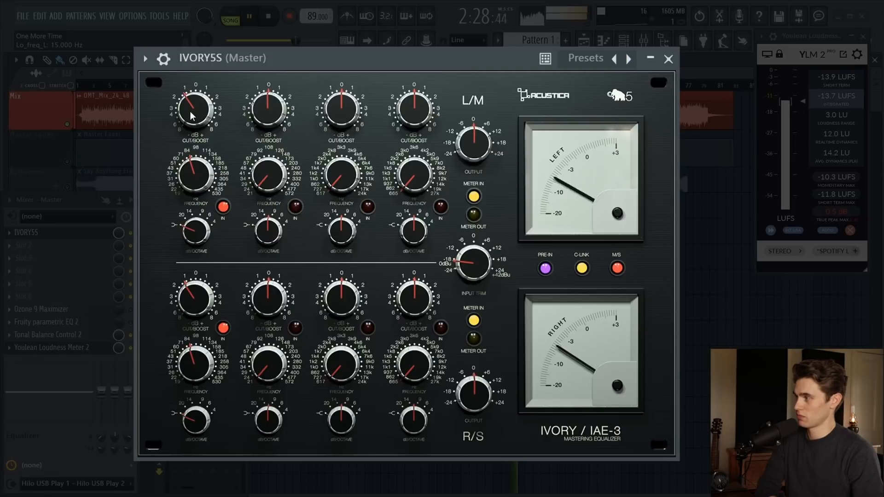
pyautogui.press('space')
# Set the mid-low band to about 203 Hz and tune its gain to a slight cut while the mix plays.
pyautogui.moveTo(269, 174); pyautogui.dragTo(289, 113)
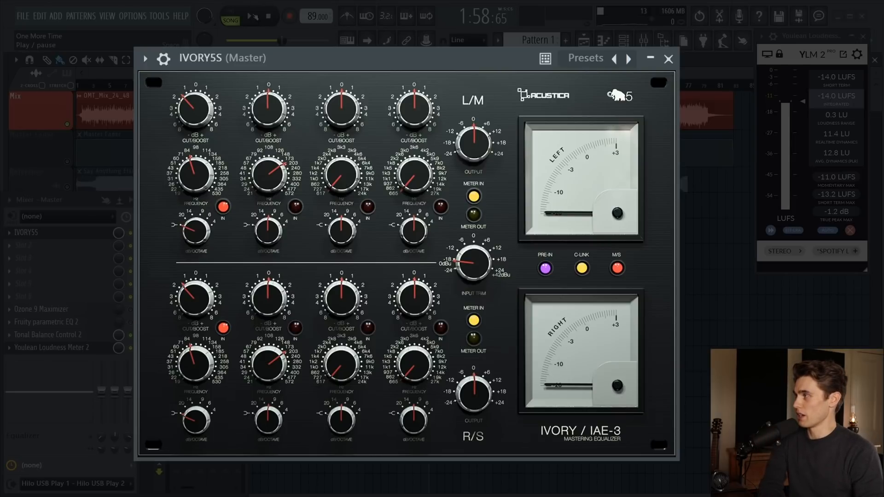
pyautogui.click(252, 16)
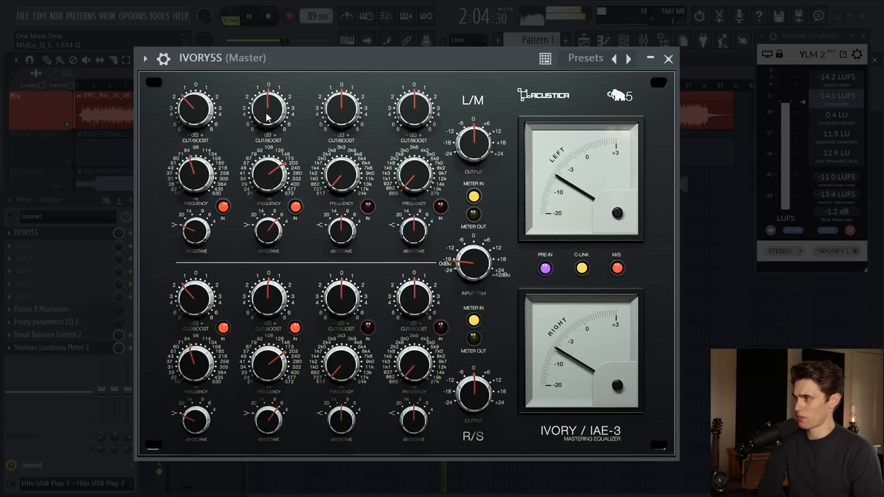
pyautogui.moveTo(269, 108); pyautogui.dragTo(263, 275)
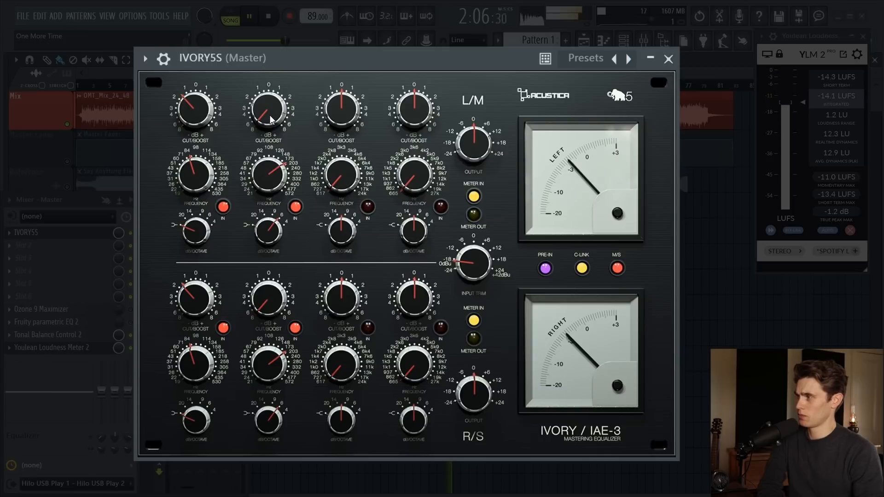
pyautogui.moveTo(266, 119)
pyautogui.mouseDown()
pyautogui.moveTo(267, 85)
pyautogui.moveTo(269, 105)
pyautogui.mouseUp()
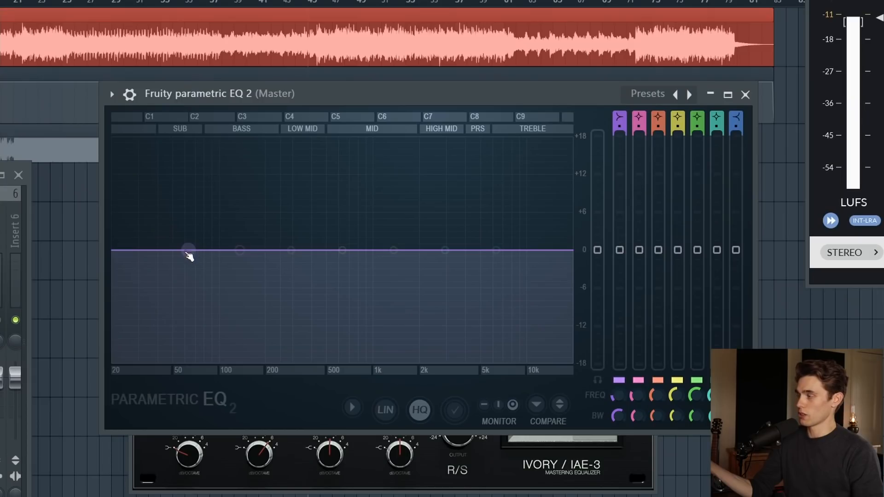
# Sketch a shallow low-shelf cut near 80 Hz and a narrow dip near 200 Hz in Fruity parametric EQ 2, and bypass it.
pyautogui.moveTo(194, 250); pyautogui.dragTo(222, 257)
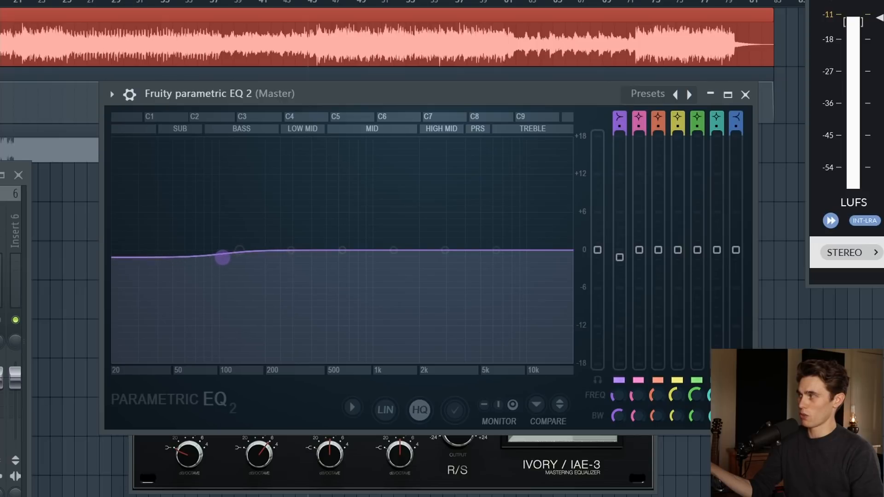
pyautogui.moveTo(290, 250); pyautogui.dragTo(269, 261)
pyautogui.scroll(-4, 269, 233)
pyautogui.scroll(-3, 274, 278)
pyautogui.scroll(2, 275, 277)
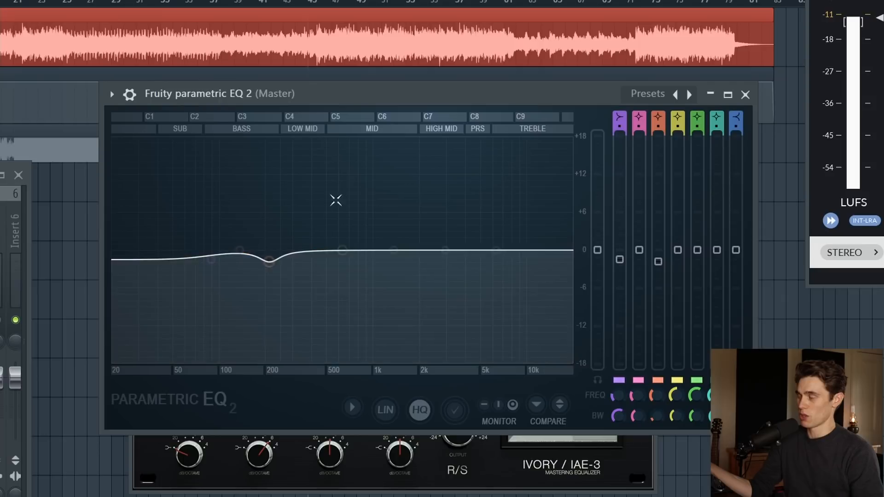
pyautogui.moveTo(212, 259); pyautogui.dragTo(210, 261)
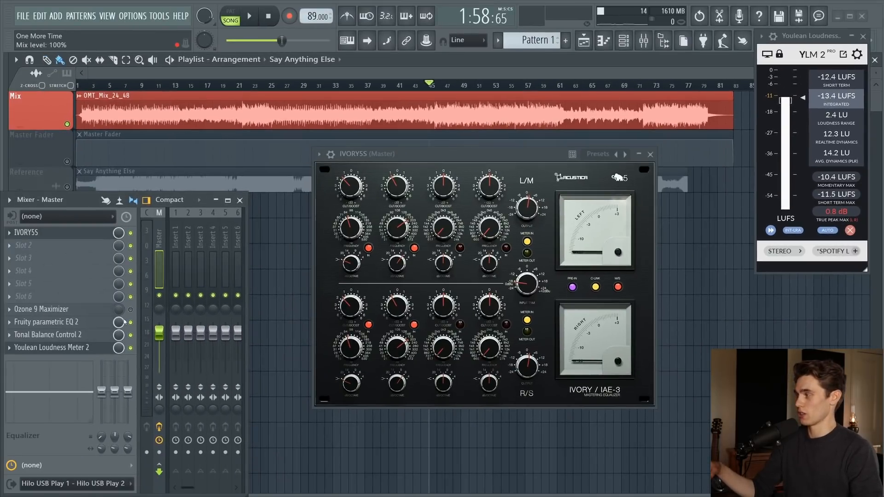
pyautogui.click(131, 323)
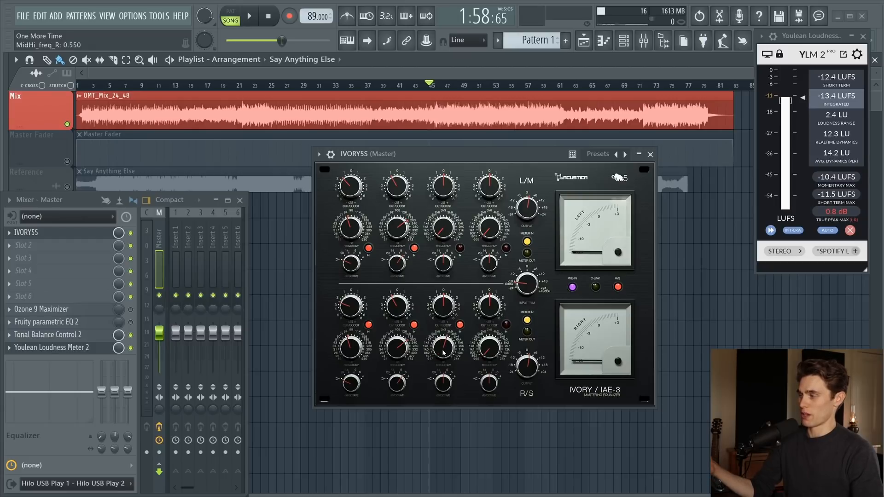
# Play from around bar 38 and tune the IVORY5S side channel's mid-high band to a slight boost.
pyautogui.click(374, 89)
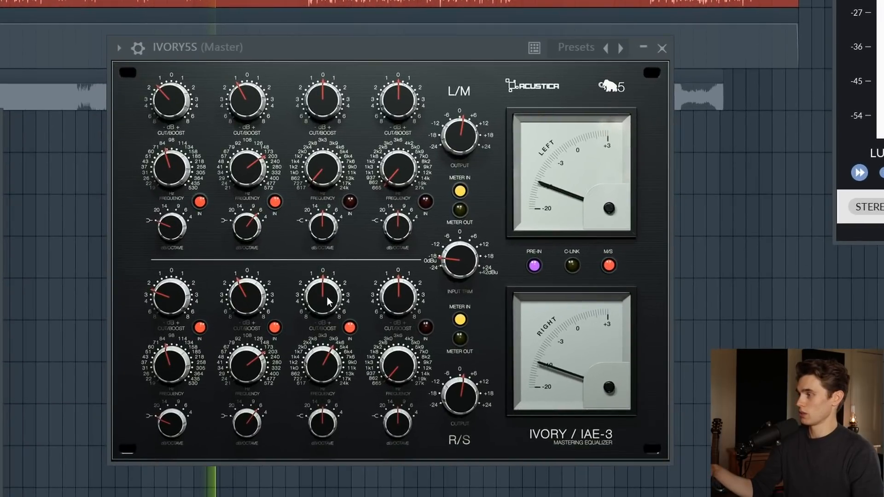
pyautogui.moveTo(327, 297); pyautogui.dragTo(316, 421)
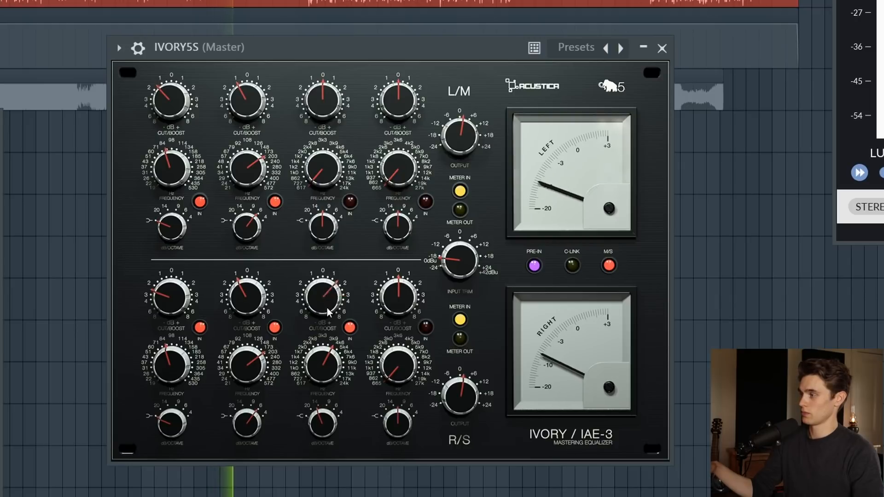
pyautogui.moveTo(317, 325); pyautogui.dragTo(331, 270)
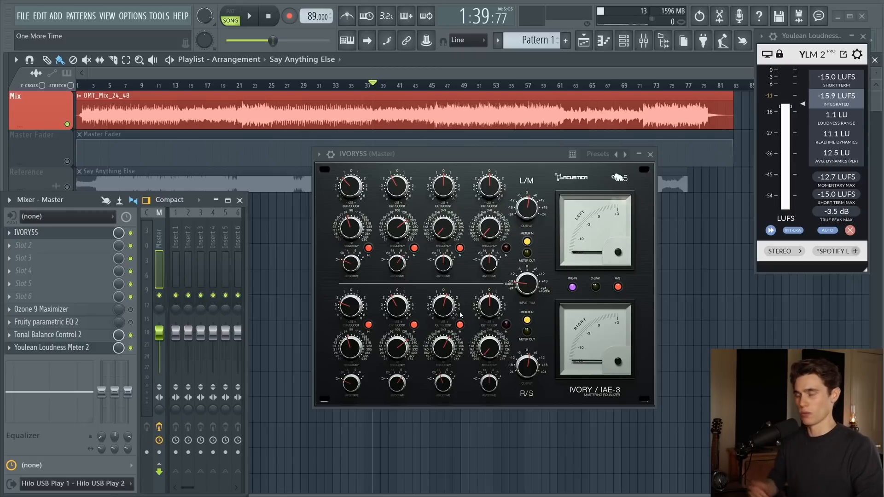
# Close the equalizer window and load the IVORY5COMP3B multiband compressor into slot 2 of the master.
pyautogui.click(26, 233)
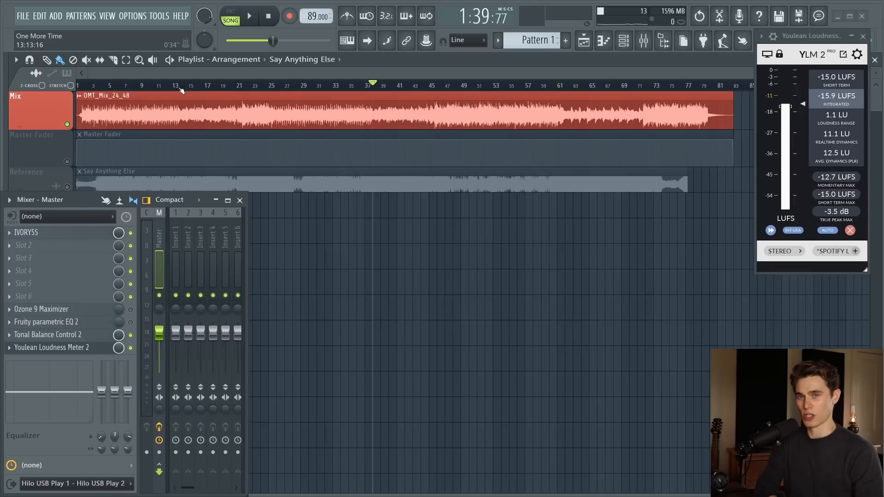
pyautogui.click(13, 248)
pyautogui.click(186, 24)
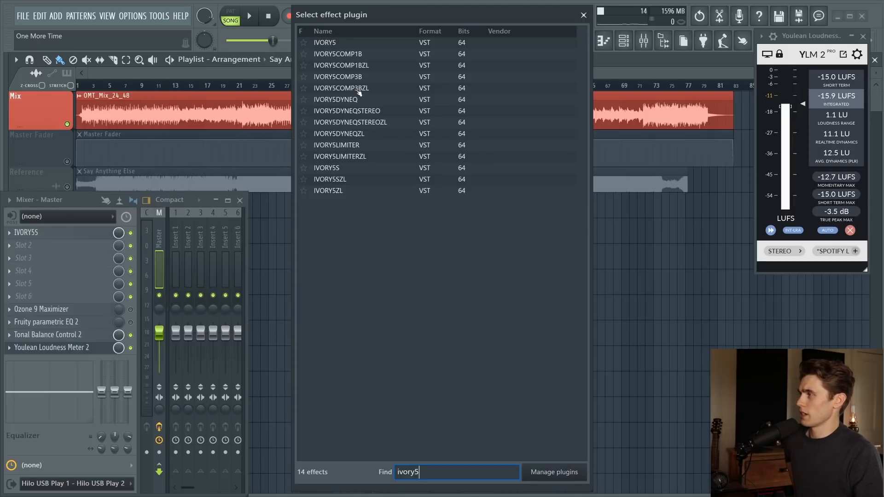
pyautogui.doubleClick(366, 76)
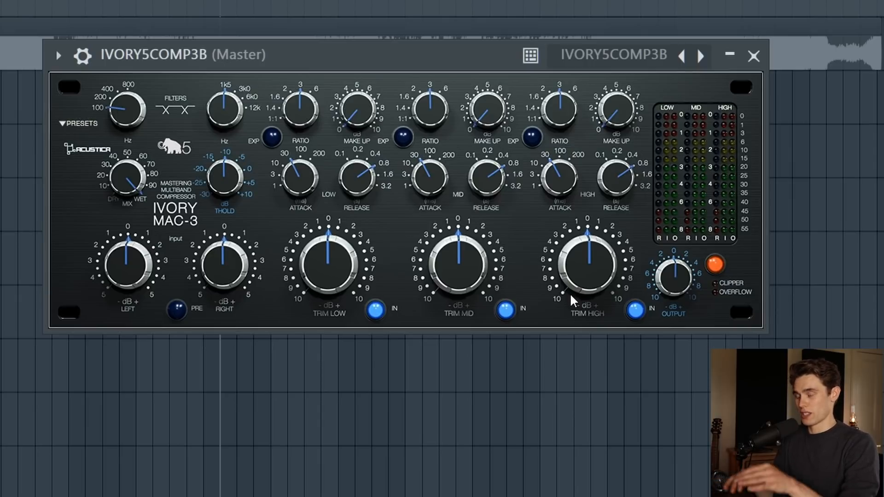
# During playback, shorten the low band's attack to about 10 and release to about 0.3, and raise the threshold slightly above -10 dB.
pyautogui.press('space')
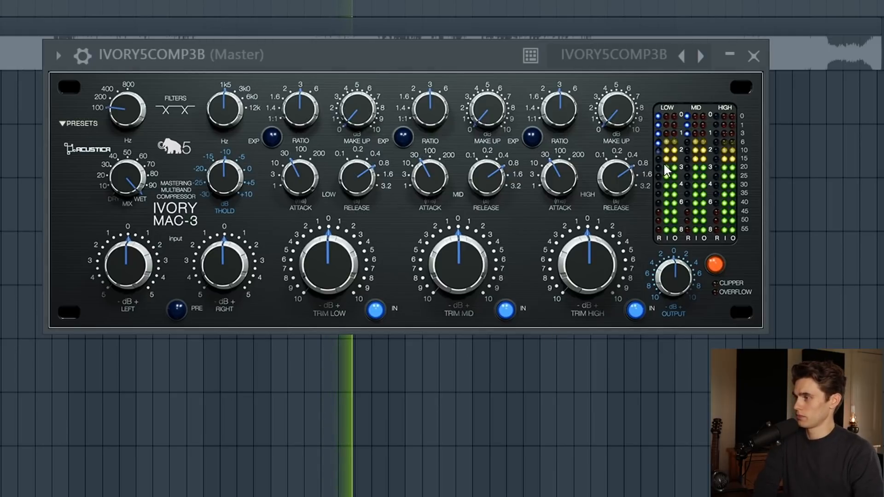
pyautogui.moveTo(357, 177); pyautogui.dragTo(353, 191)
pyautogui.moveTo(293, 174); pyautogui.dragTo(292, 180)
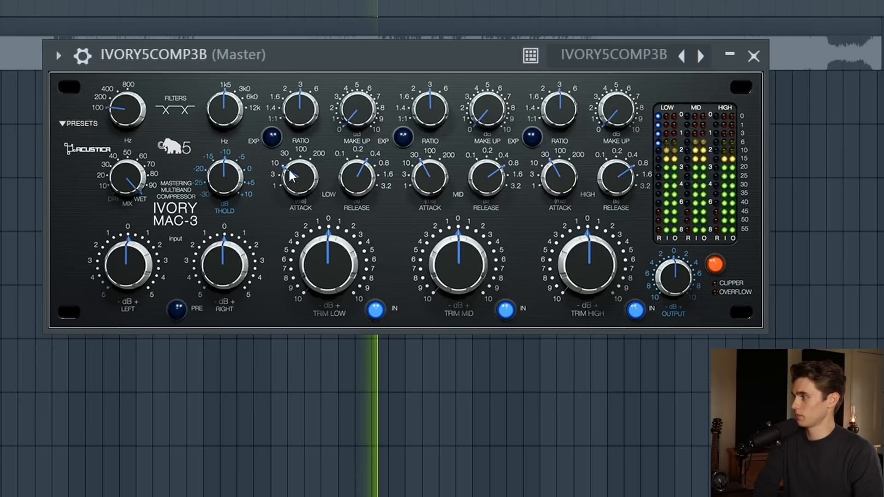
pyautogui.moveTo(223, 181); pyautogui.dragTo(224, 176)
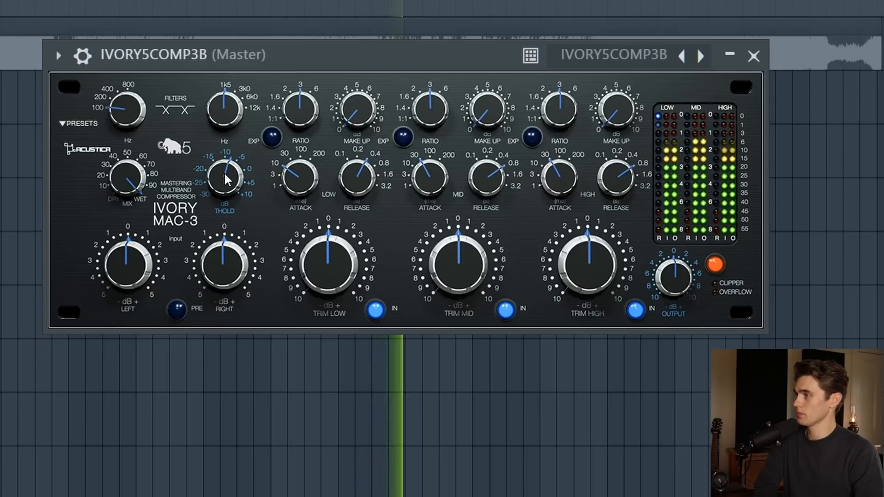
pyautogui.moveTo(225, 174); pyautogui.dragTo(225, 173)
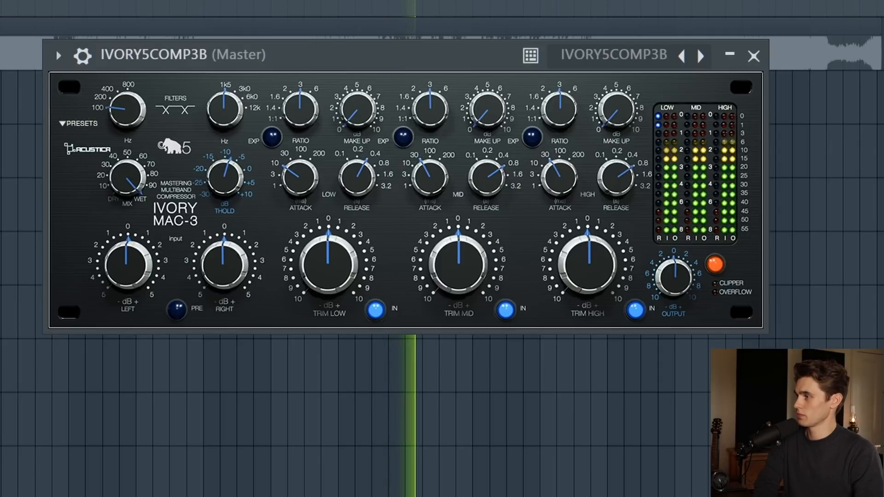
pyautogui.press('space')
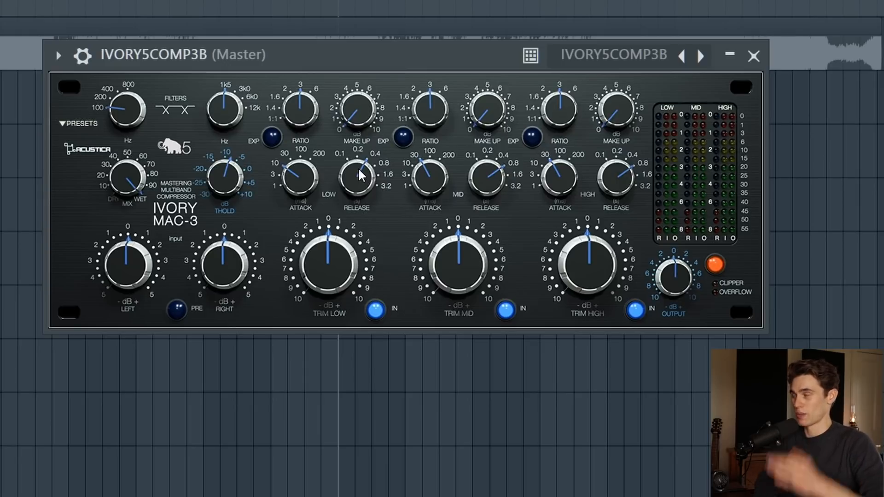
# During playback, set the multiband compressor's low-band release to about 0.2 and adjust its attack to around 30.
pyautogui.press('space')
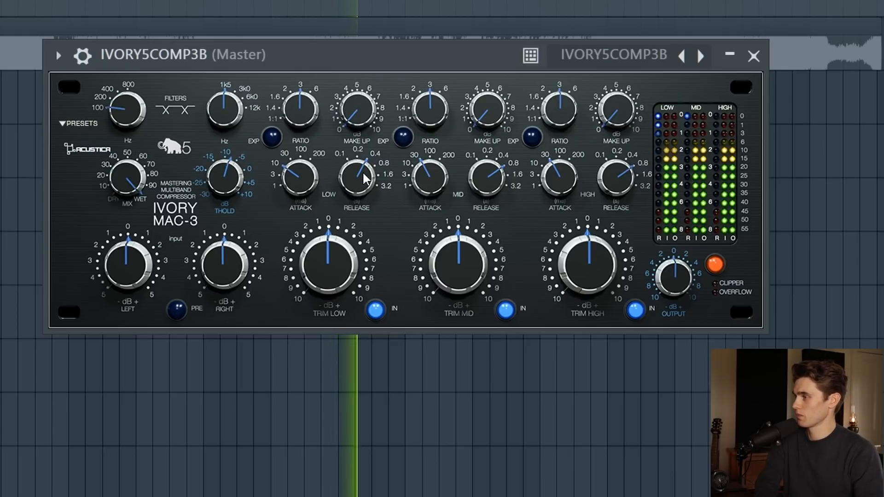
pyautogui.moveTo(359, 174); pyautogui.dragTo(353, 176)
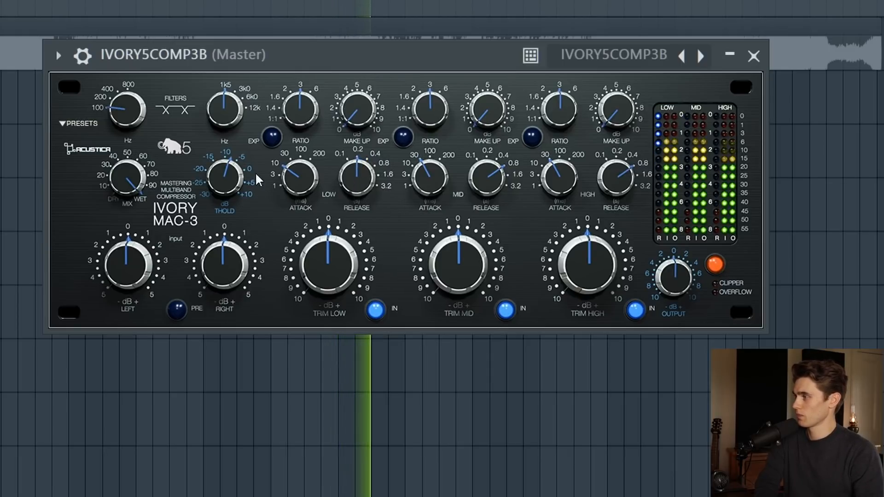
pyautogui.moveTo(297, 178); pyautogui.dragTo(301, 157)
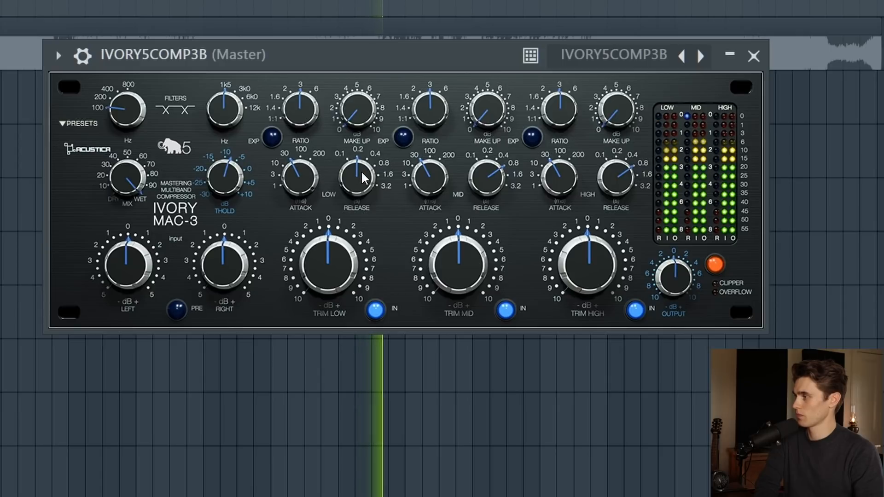
pyautogui.moveTo(299, 171); pyautogui.dragTo(302, 183)
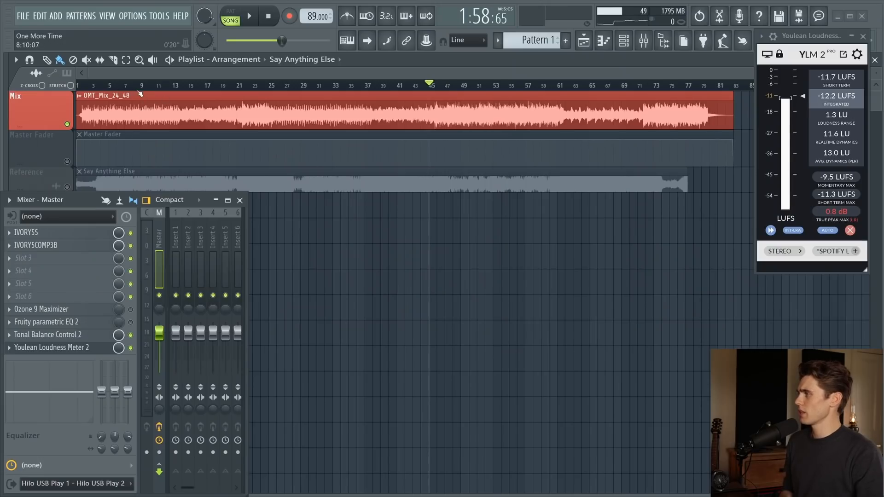
# Move the playback position to bar 7 and unmute the Master Fader automation track.
pyautogui.click(129, 86)
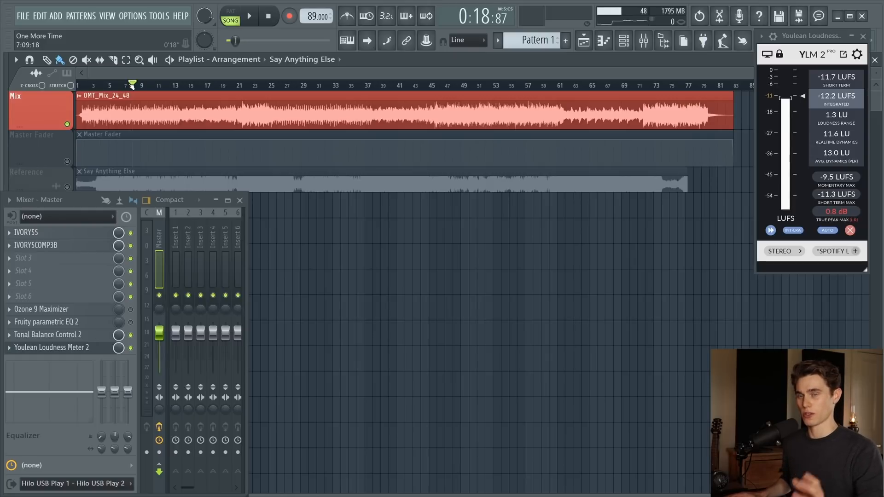
pyautogui.press('space')
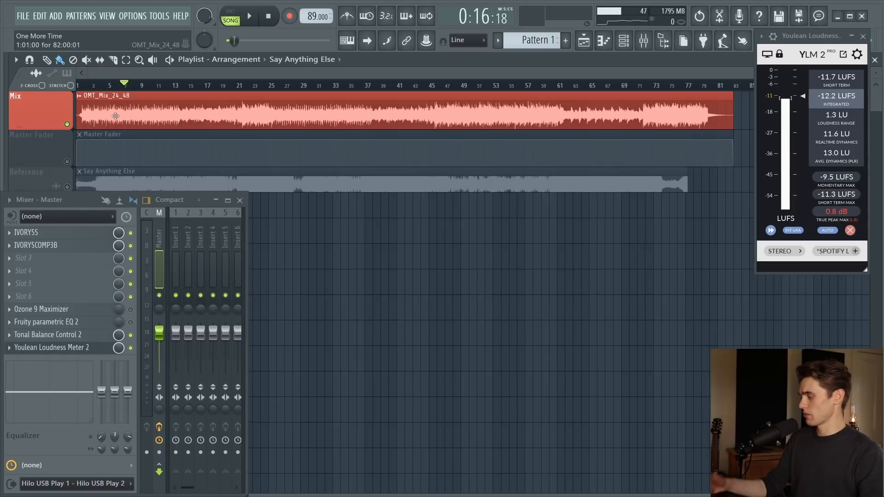
pyautogui.click(67, 162)
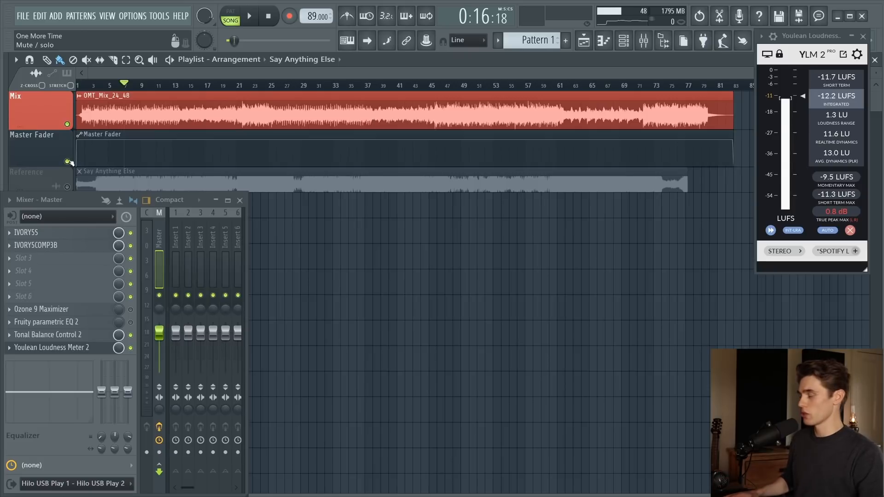
# Play from bar 7 and compare the sound with the IVORY5S and IVORY5COMP3B mix levels at 0% and back at 100%.
pyautogui.press('space')
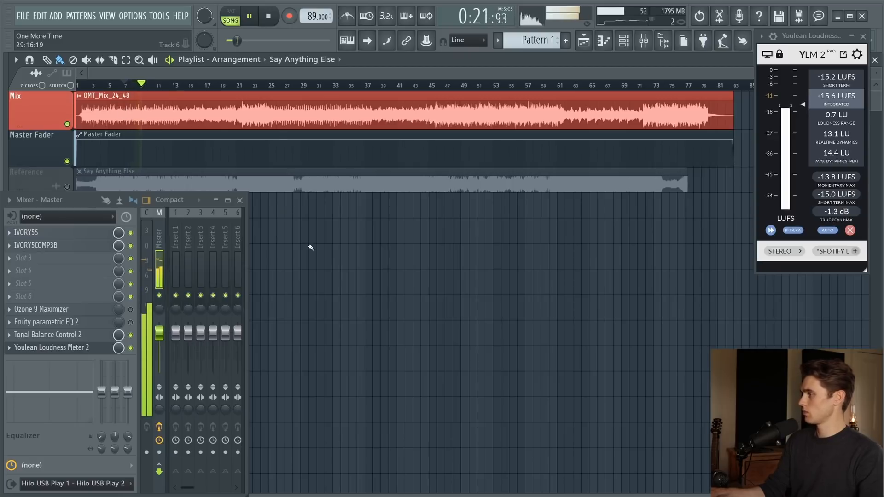
pyautogui.moveTo(118, 246); pyautogui.dragTo(118, 276)
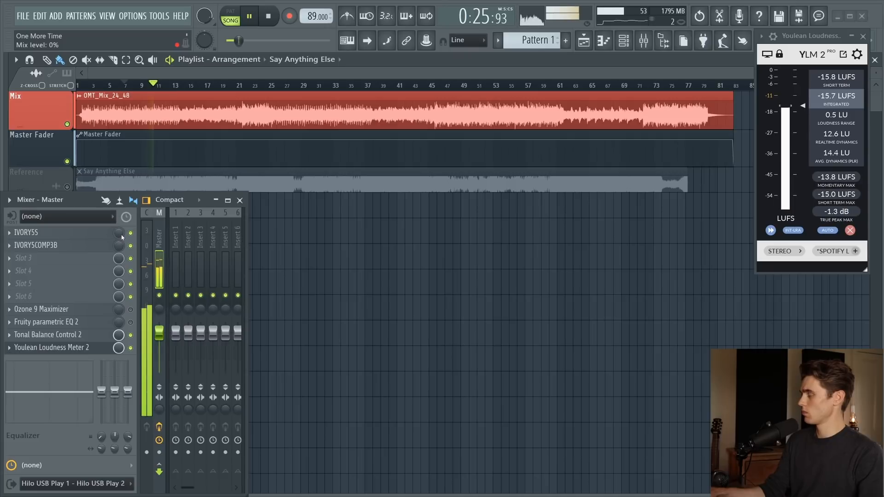
pyautogui.moveTo(119, 247); pyautogui.dragTo(119, 216)
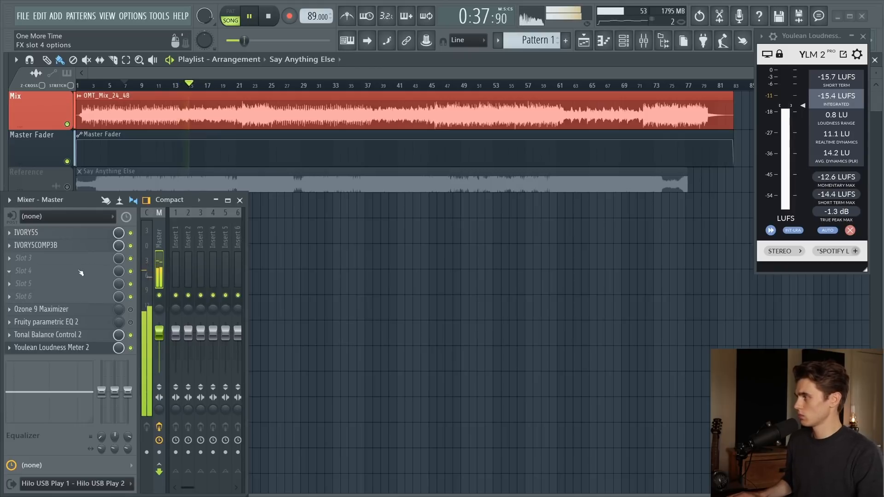
pyautogui.press('space')
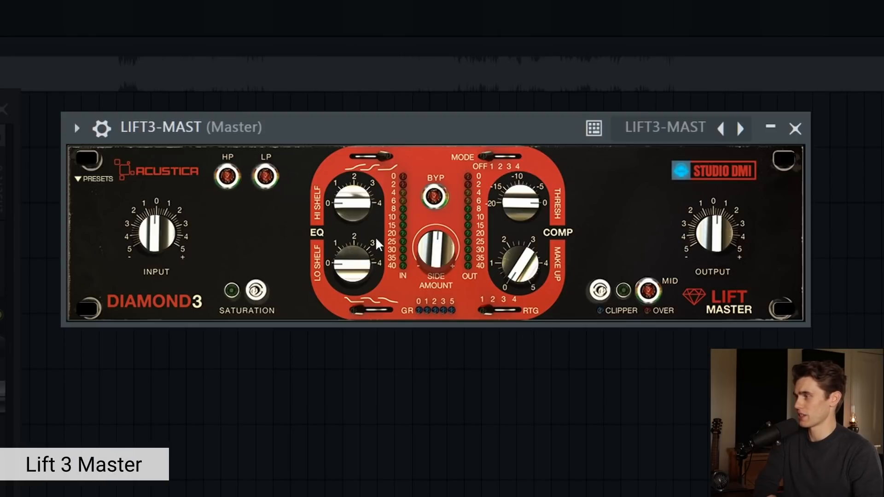
# Switch on LIFT3-MAST's saturation and sweep its amount during playback, settling at about 45%.
pyautogui.click(254, 291)
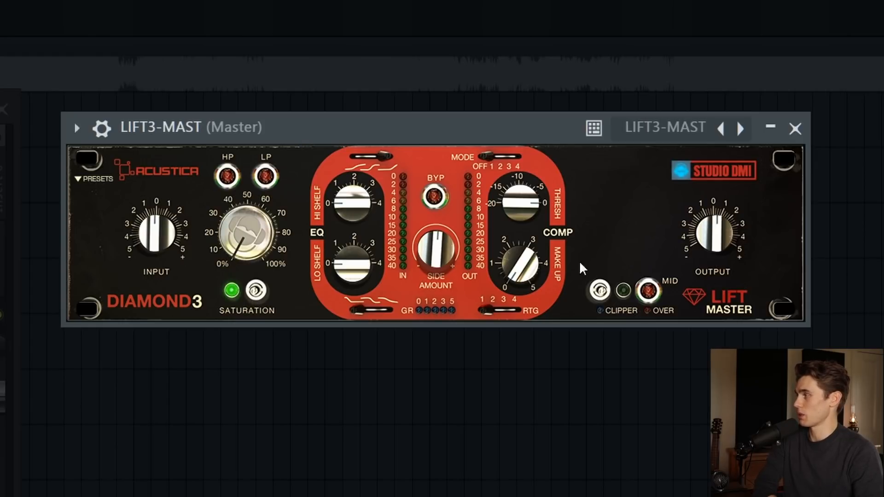
pyautogui.press('space')
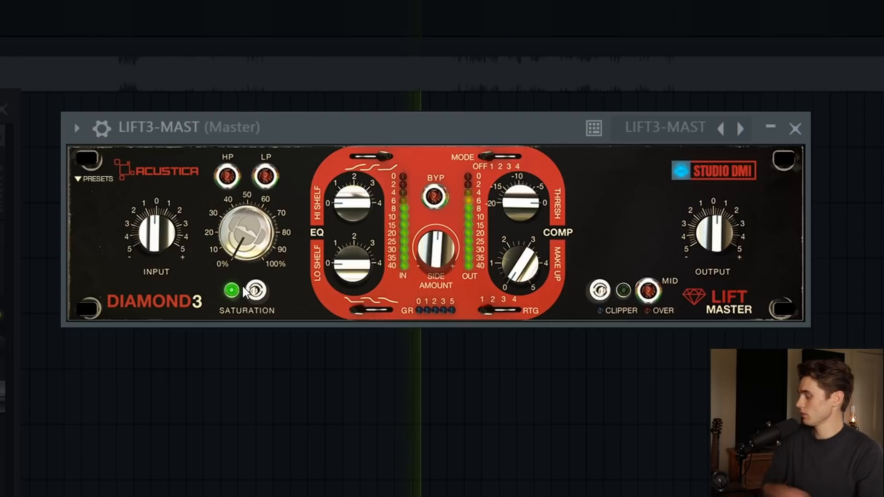
pyautogui.moveTo(251, 228); pyautogui.dragTo(262, 110)
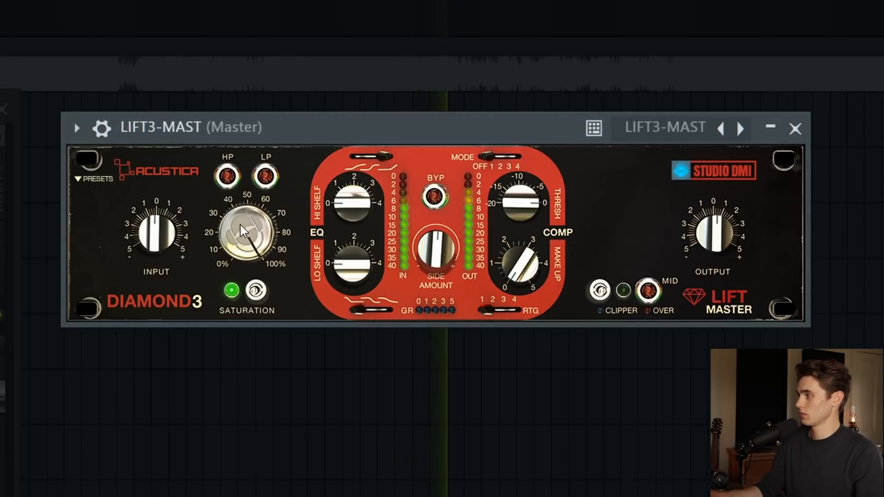
pyautogui.moveTo(244, 233)
pyautogui.mouseDown()
pyautogui.moveTo(235, 340)
pyautogui.moveTo(241, 240)
pyautogui.mouseUp()
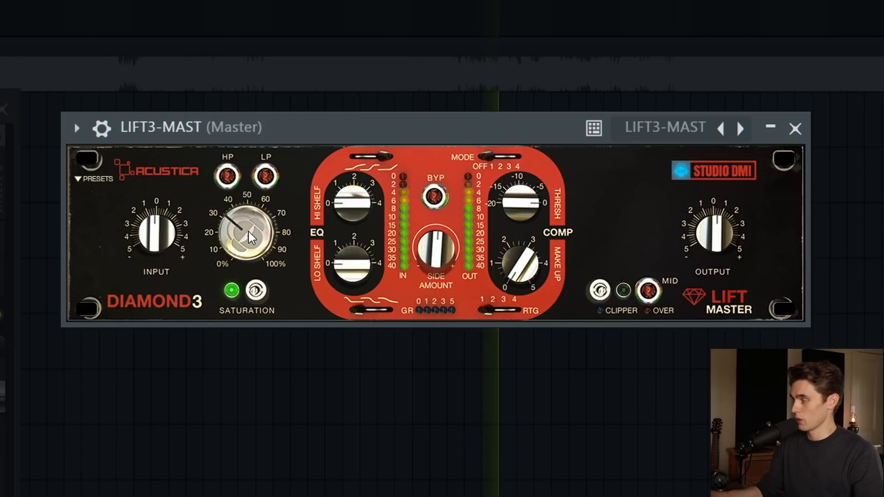
pyautogui.moveTo(249, 238); pyautogui.dragTo(252, 232)
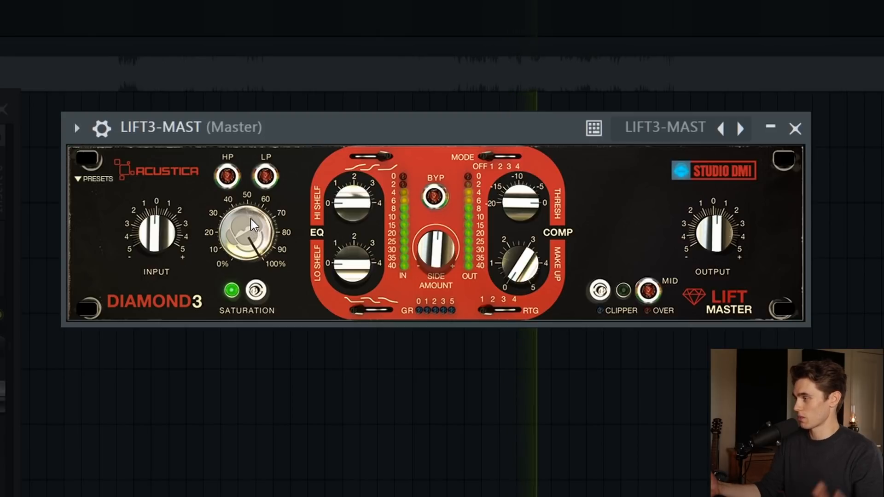
pyautogui.moveTo(254, 226); pyautogui.dragTo(235, 305)
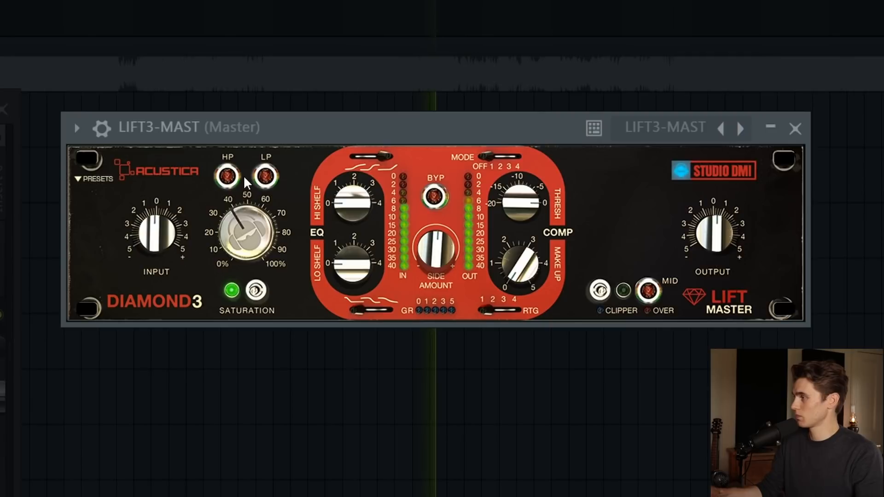
pyautogui.moveTo(249, 232); pyautogui.dragTo(256, 149)
pyautogui.moveTo(252, 229)
pyautogui.mouseDown()
pyautogui.moveTo(247, 241)
pyautogui.moveTo(251, 229)
pyautogui.mouseUp()
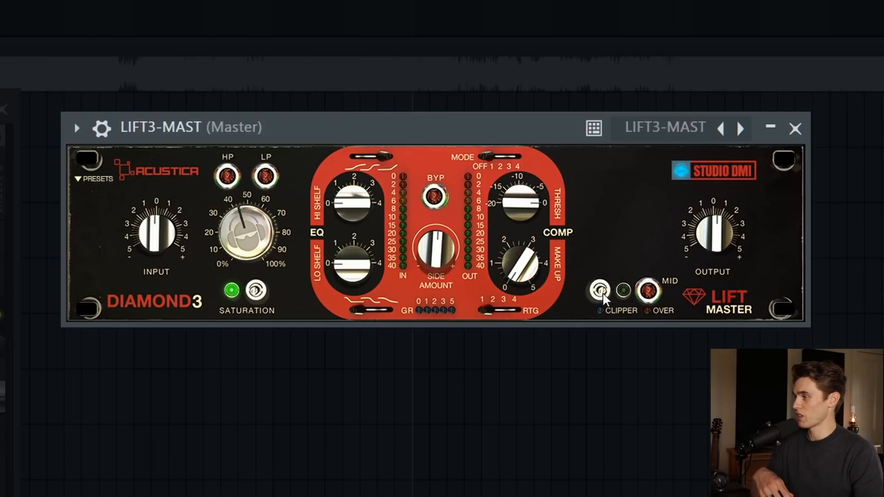
# Enable the LIFT3-MAST clipper in mode 1 and try different amounts during playback, settling at about 40%.
pyautogui.click(648, 289)
pyautogui.moveTo(625, 230)
pyautogui.mouseDown()
pyautogui.moveTo(632, 200)
pyautogui.moveTo(630, 242)
pyautogui.mouseUp()
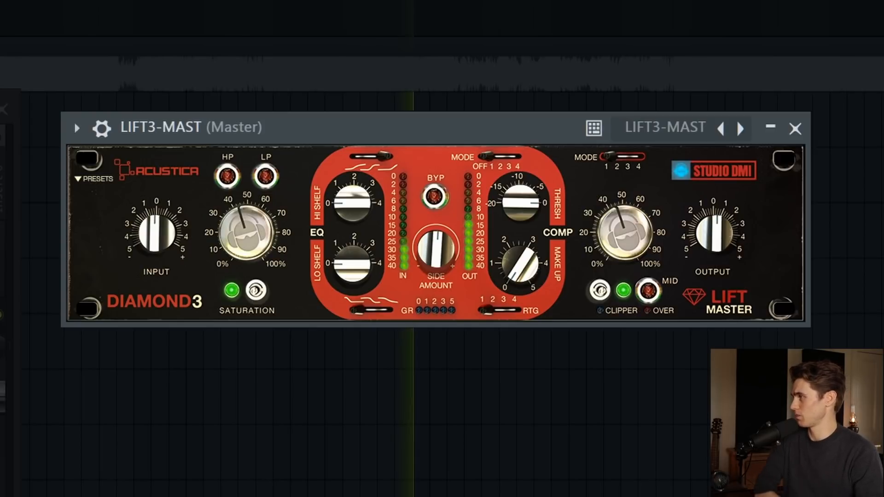
pyautogui.moveTo(634, 247)
pyautogui.mouseDown()
pyautogui.moveTo(621, 207)
pyautogui.moveTo(634, 233)
pyautogui.mouseUp()
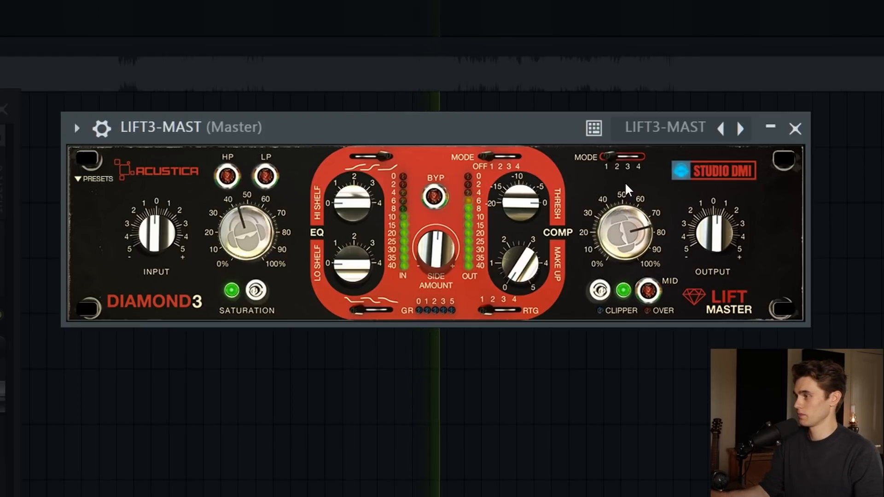
pyautogui.doubleClick(634, 233)
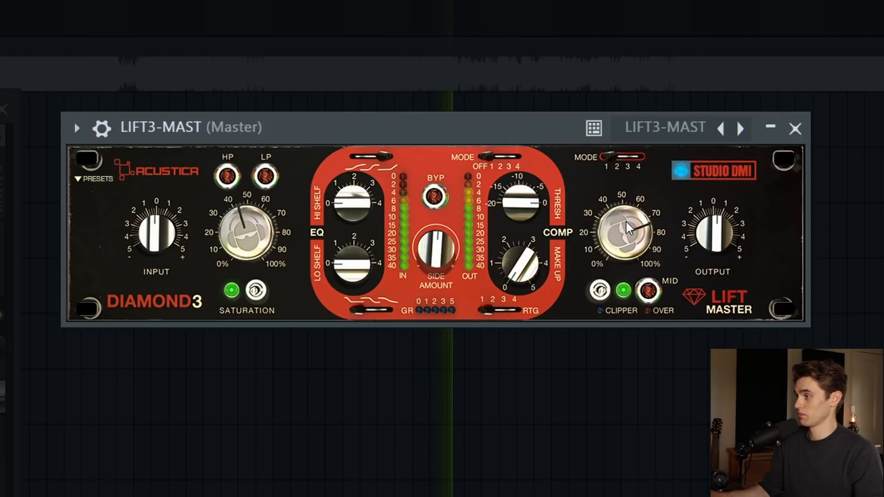
pyautogui.moveTo(620, 256); pyautogui.dragTo(618, 237)
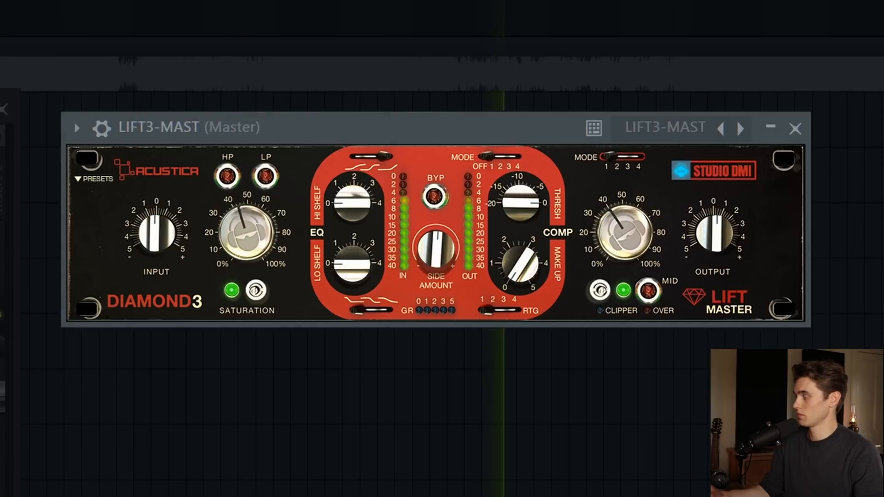
# Switch on LIFT3-MAST's high-pass filter, raise its output slightly, and listen to the result.
pyautogui.click(227, 177)
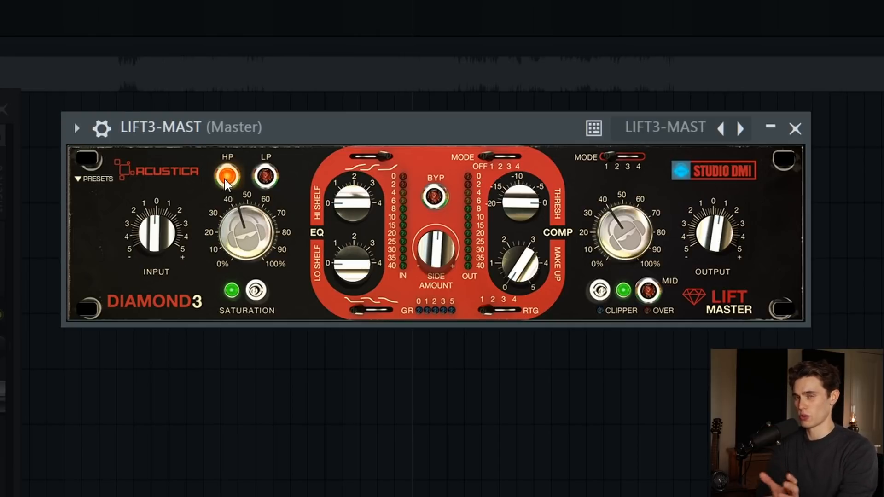
pyautogui.press('space')
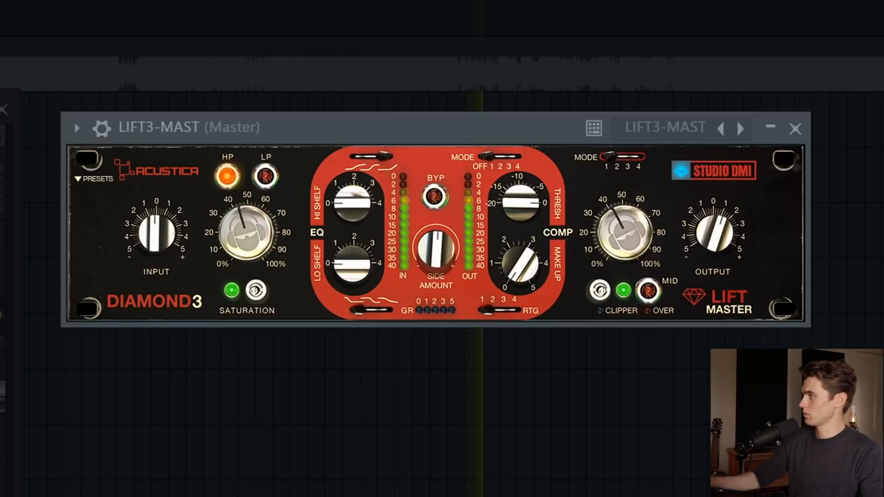
pyautogui.press('space')
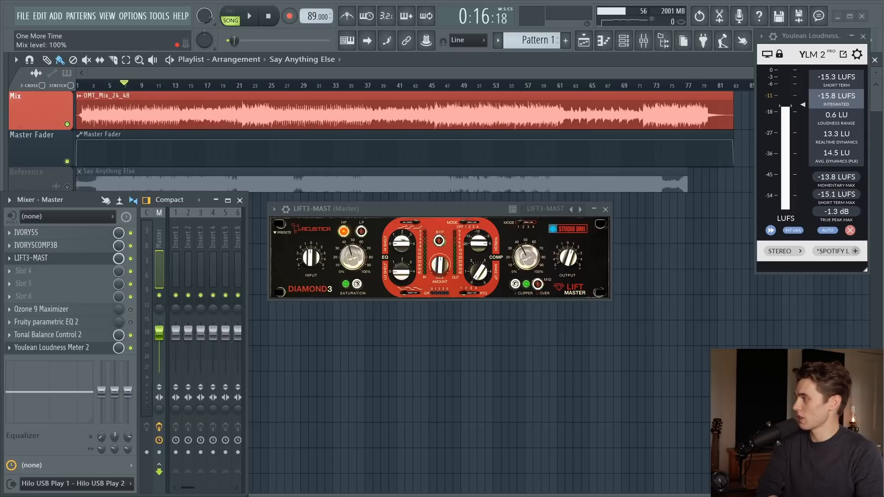
# Create an automation clip for LIFT3-MAST's mix level from 0% and add a point at bar 7 that jumps to 100%.
pyautogui.rightClick(120, 259)
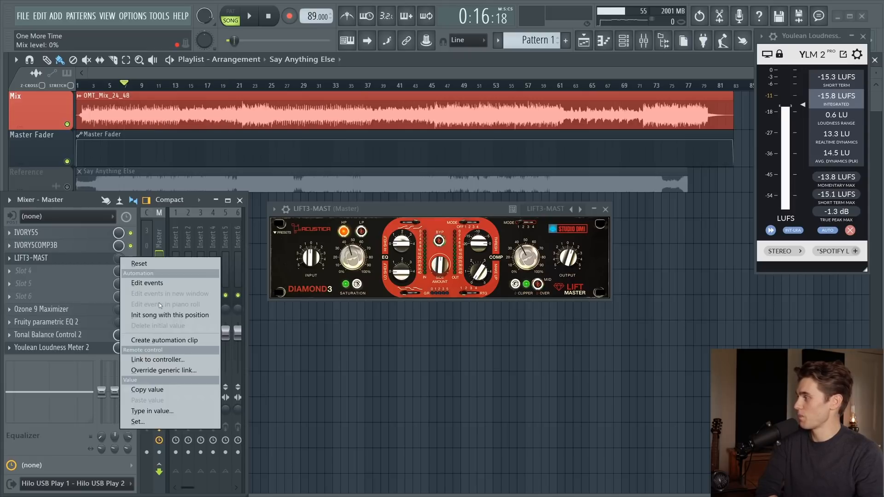
pyautogui.click(147, 343)
pyautogui.scroll(-2, 255, 160)
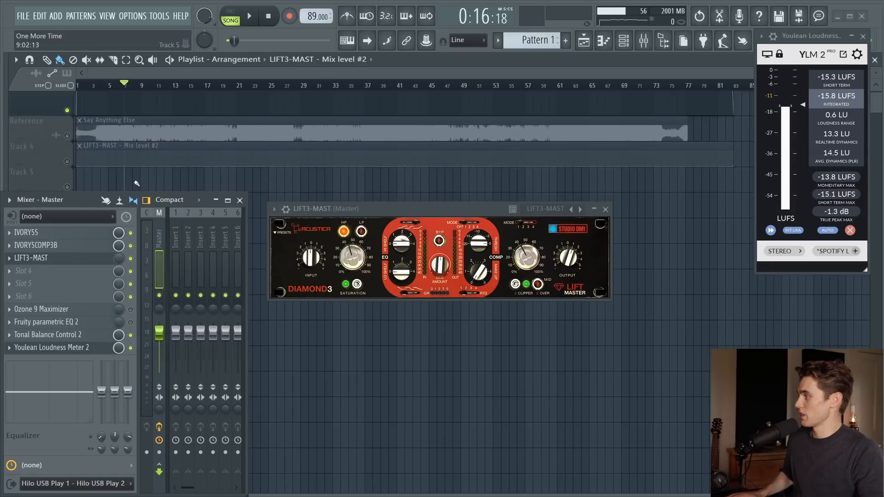
pyautogui.rightClick(126, 164)
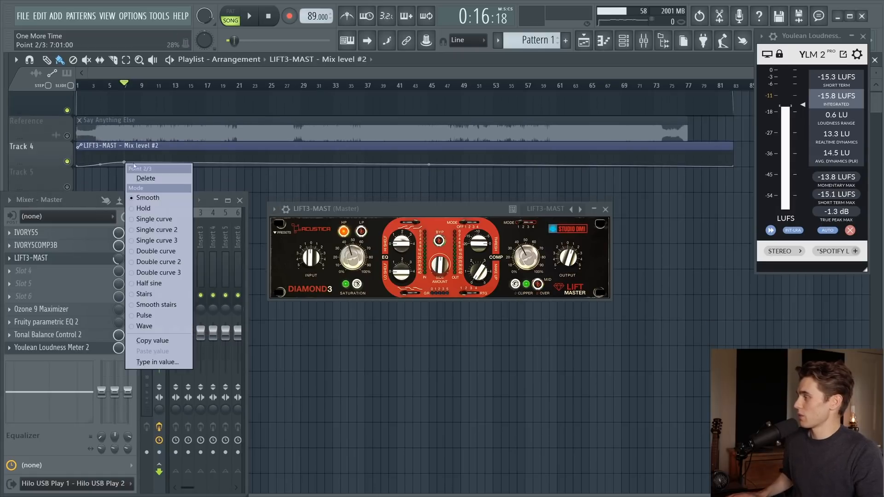
pyautogui.click(148, 198)
pyautogui.moveTo(125, 163); pyautogui.dragTo(124, 155)
# Shape the LIFT3-MAST mix automation to be high in bars 21–25, 45–61 and from about bar 71, on a track named Lift.
pyautogui.scroll(1, 124, 171)
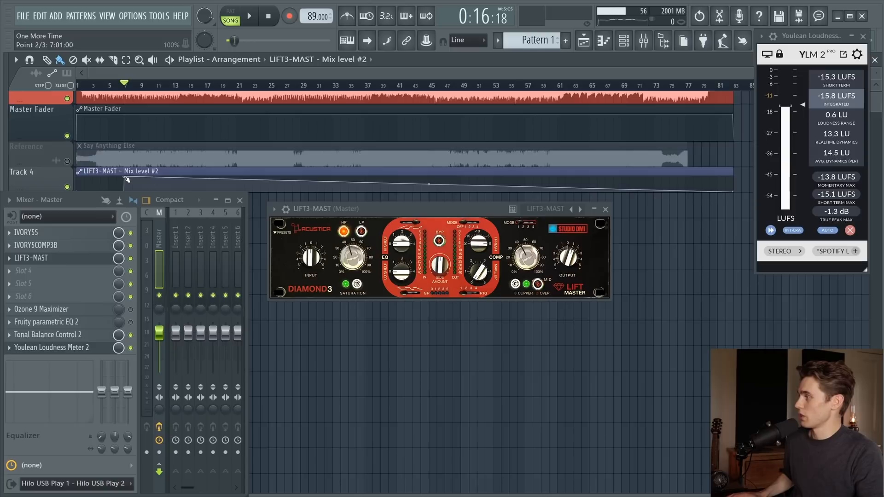
pyautogui.scroll(1, 125, 170)
pyautogui.scroll(-2, 128, 161)
pyautogui.scroll(1, 129, 159)
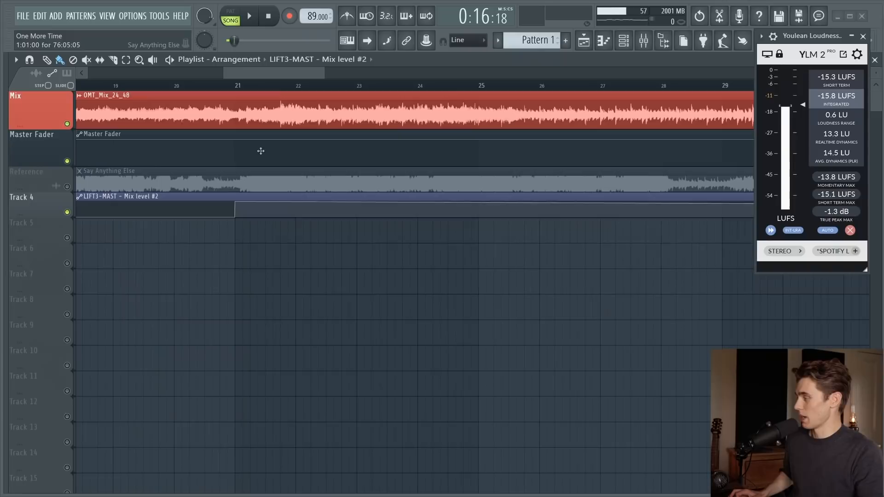
pyautogui.scroll(3, 242, 86)
pyautogui.click(247, 88)
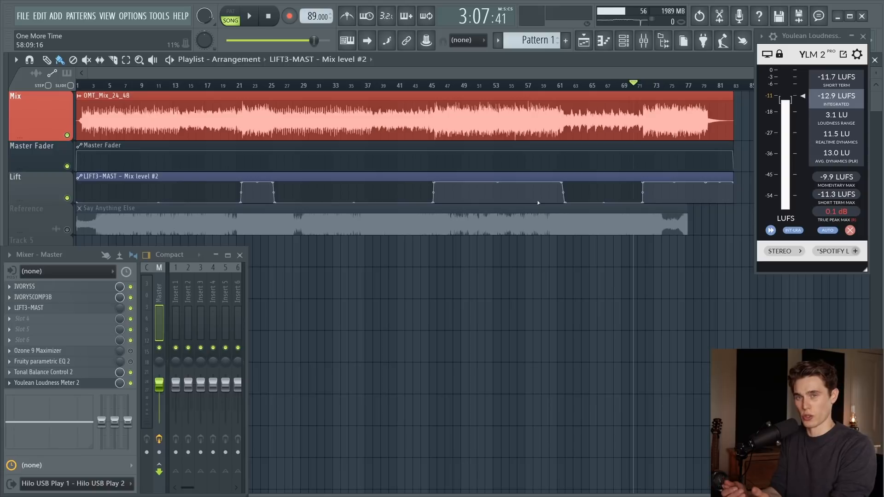
# Play from about bar 62 and check the Master Fader curve's end and the Lift mix-level automation.
pyautogui.click(570, 86)
pyautogui.press('space')
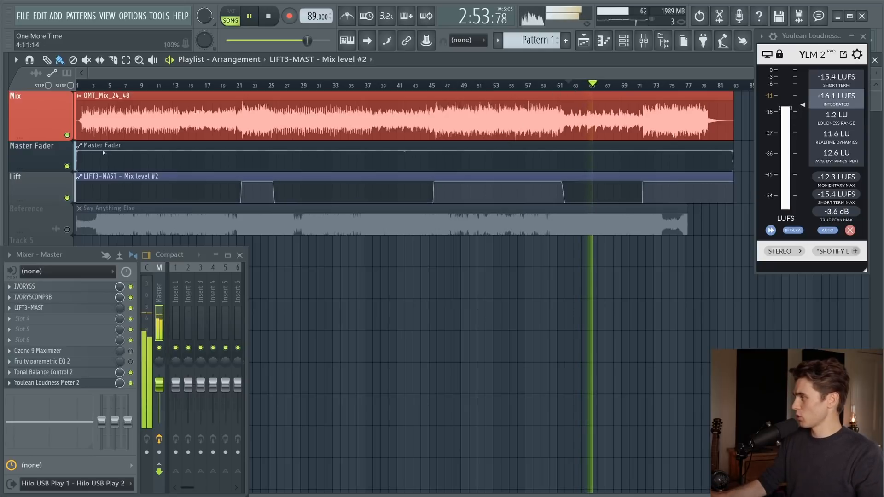
pyautogui.scroll(3, 738, 87)
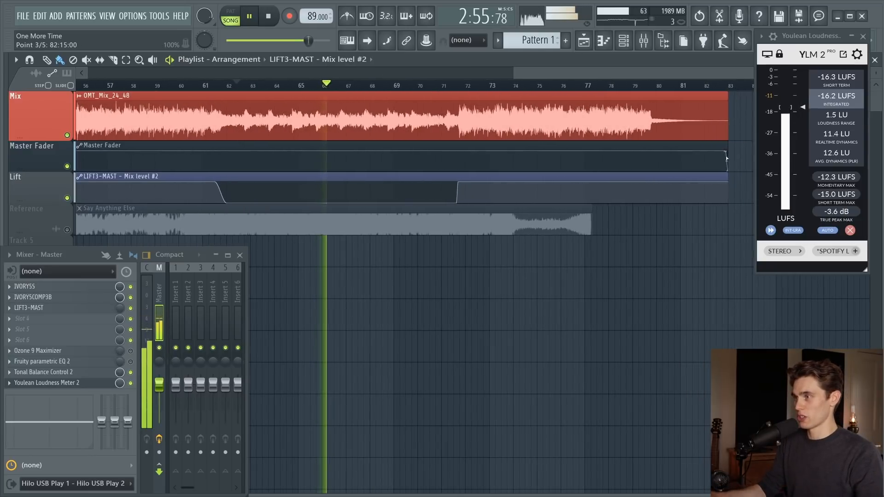
pyautogui.scroll(-3, 738, 87)
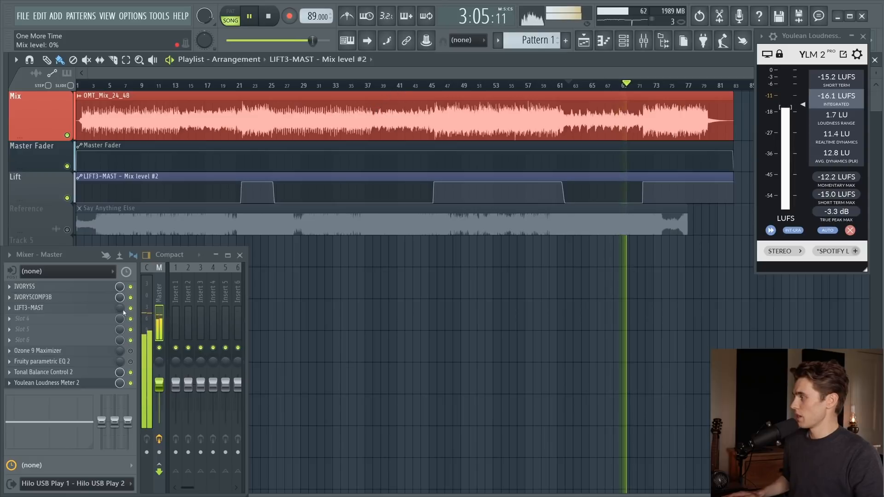
pyautogui.press('space')
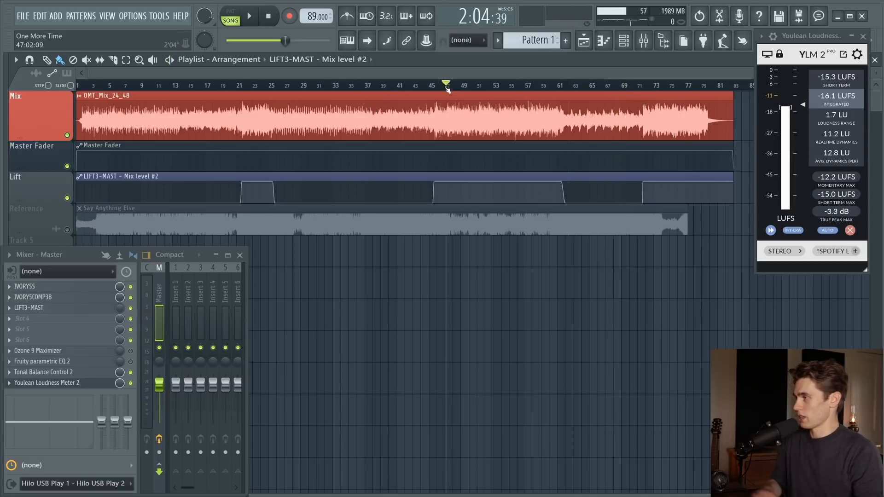
# Play the mix, load Ozone 9 Vintage Limiter into the master channel's effect slot 4, and set its mode to Modern.
pyautogui.press('space')
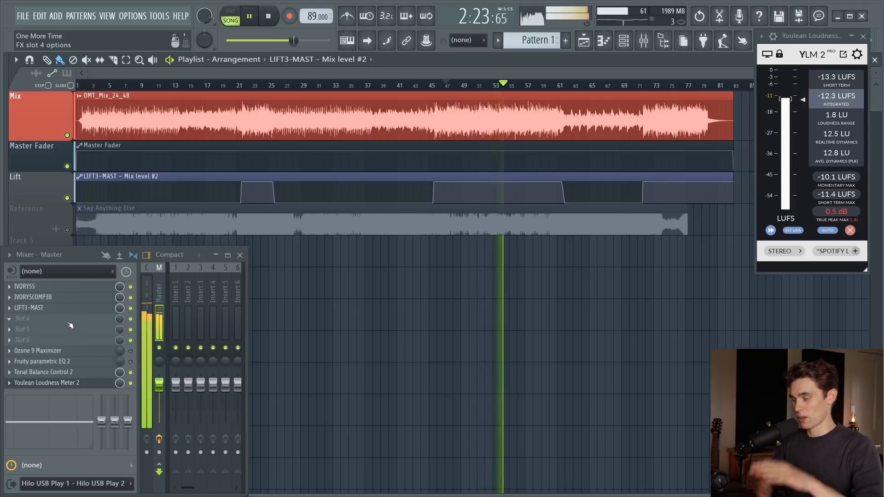
pyautogui.click(21, 322)
pyautogui.click(189, 26)
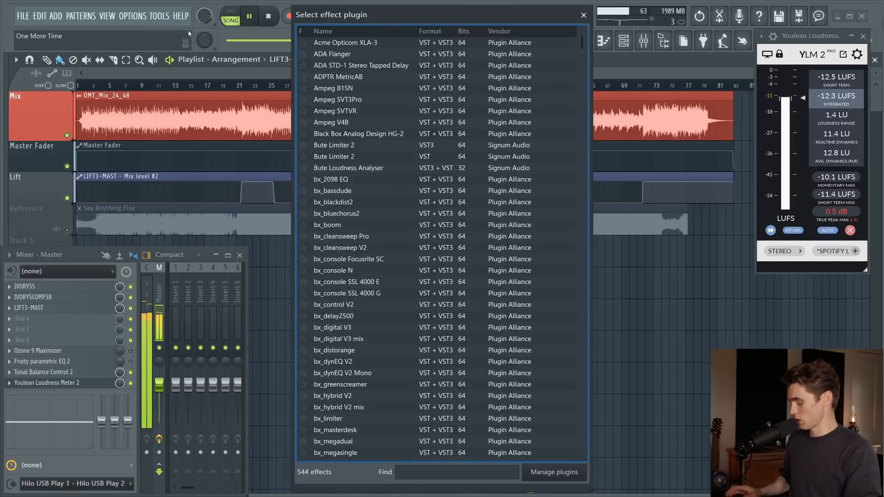
pyautogui.write('ozo')
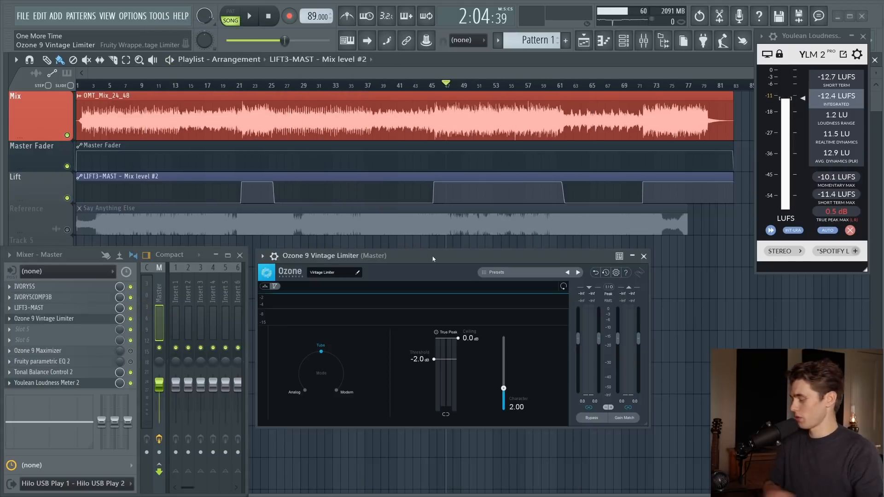
pyautogui.moveTo(406, 260); pyautogui.dragTo(407, 252)
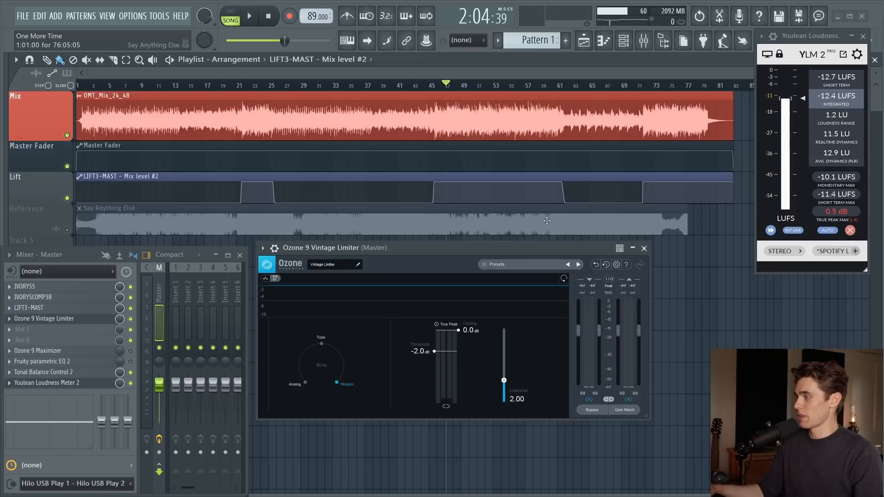
# While playing, set the Vintage Limiter's threshold to -2.6 dB, try both extremes of its Character, and settle on 0.85.
pyautogui.press('space')
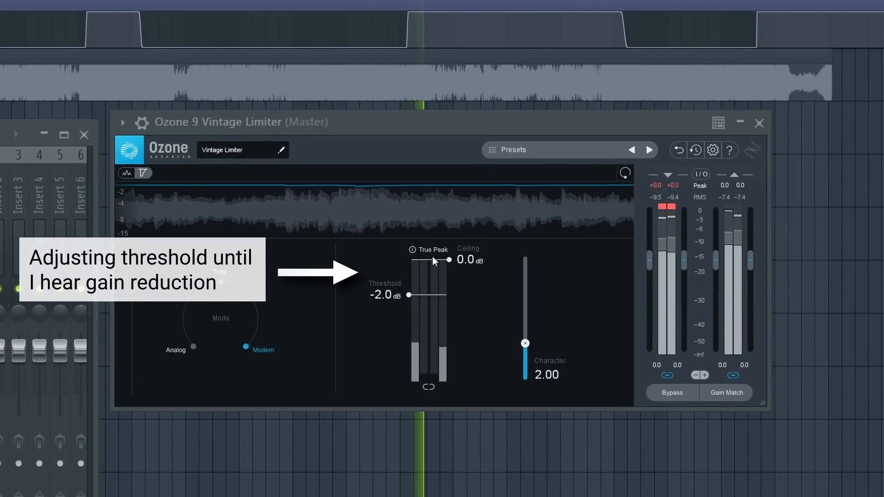
pyautogui.moveTo(409, 295); pyautogui.dragTo(411, 304)
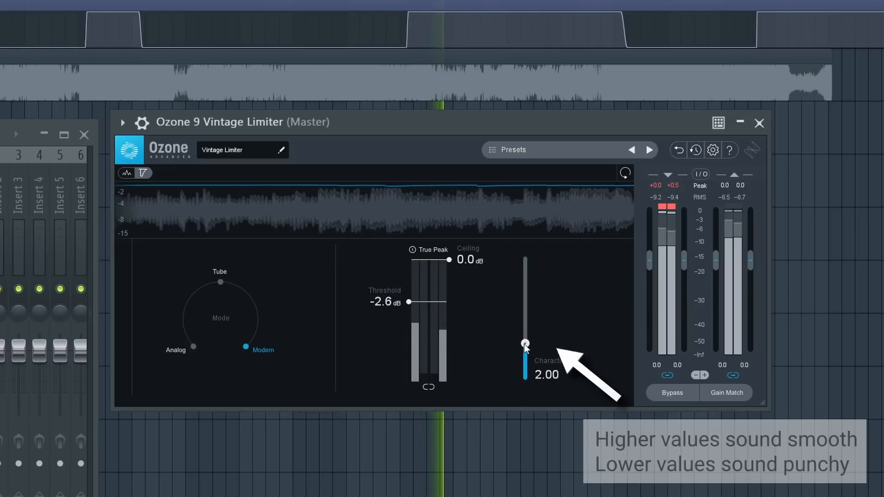
pyautogui.moveTo(525, 344); pyautogui.dragTo(525, 258)
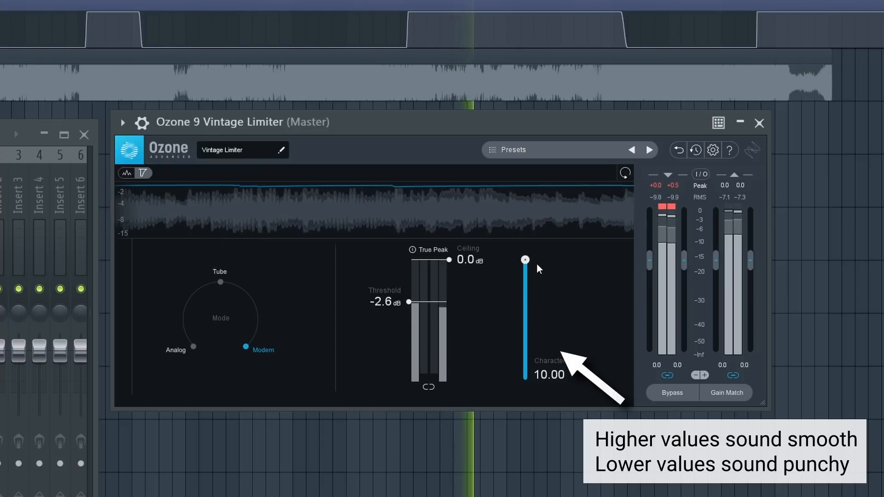
pyautogui.moveTo(526, 262); pyautogui.dragTo(529, 379)
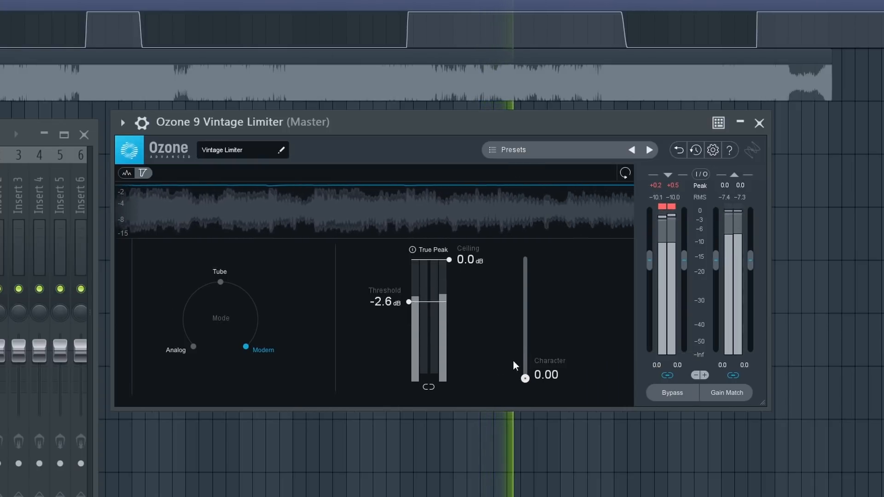
pyautogui.moveTo(523, 380); pyautogui.dragTo(524, 362)
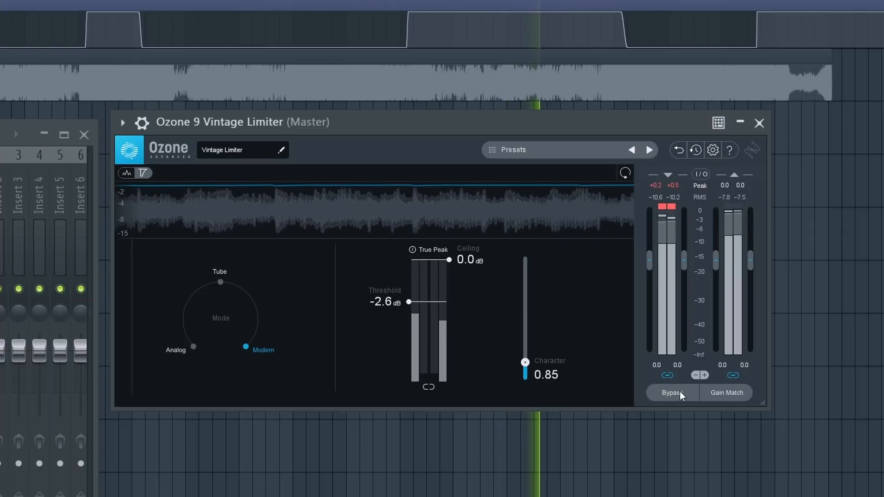
# Set the Vintage Limiter's threshold to -3.1 dB, comparing against bypass during playback, and close the plugin.
pyautogui.click(679, 392)
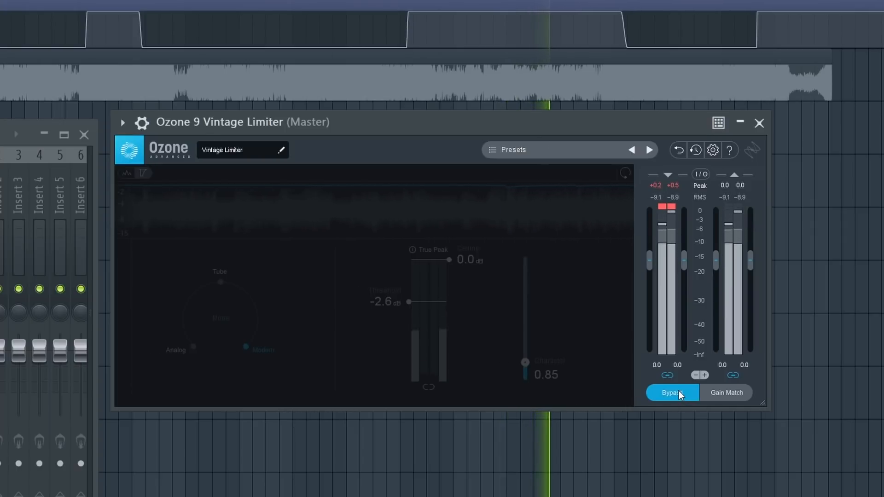
pyautogui.click(678, 393)
pyautogui.moveTo(409, 301); pyautogui.dragTo(409, 308)
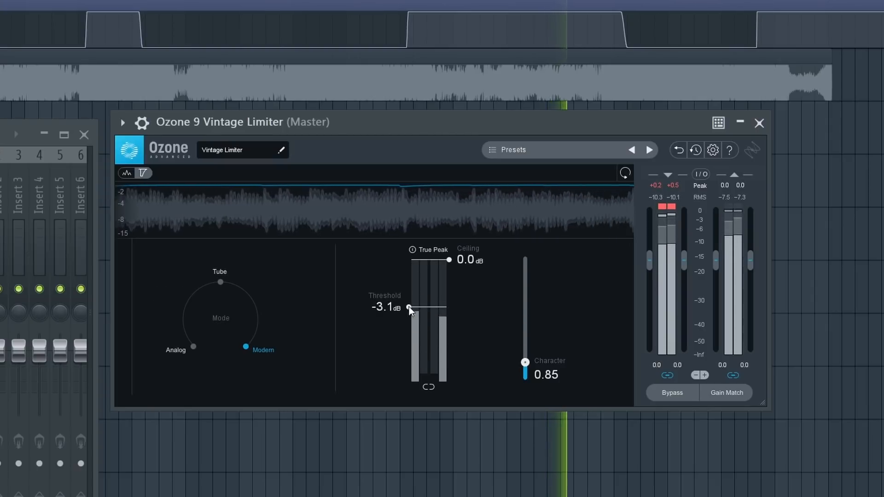
pyautogui.click(676, 391)
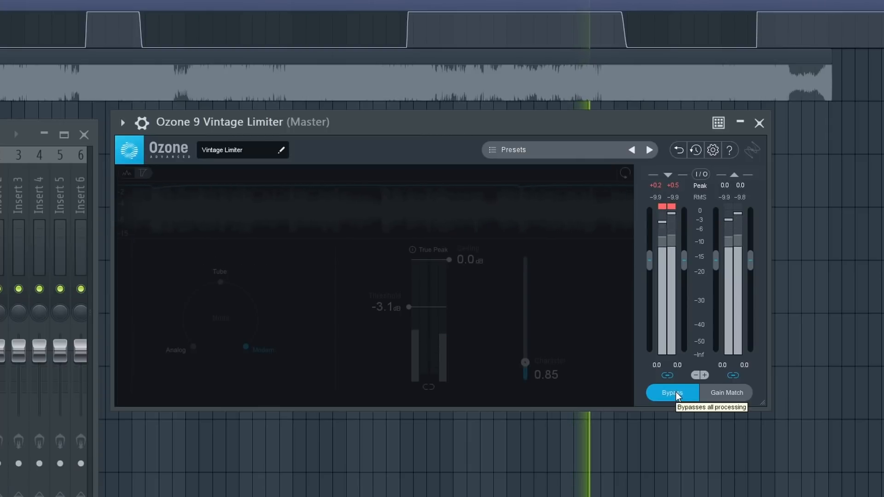
pyautogui.click(675, 391)
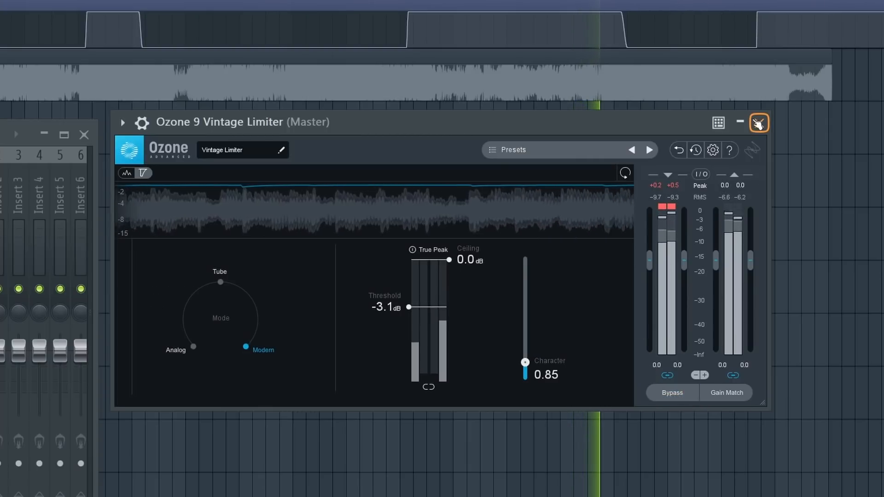
pyautogui.press('space')
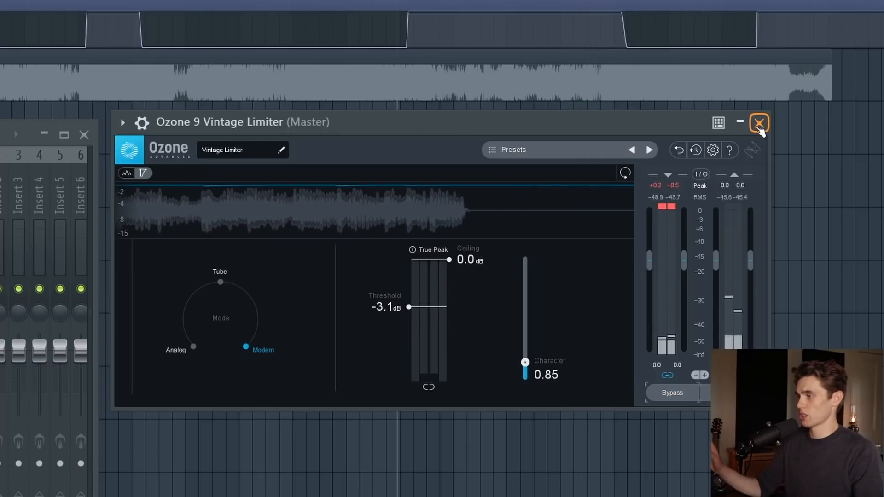
pyautogui.click(759, 124)
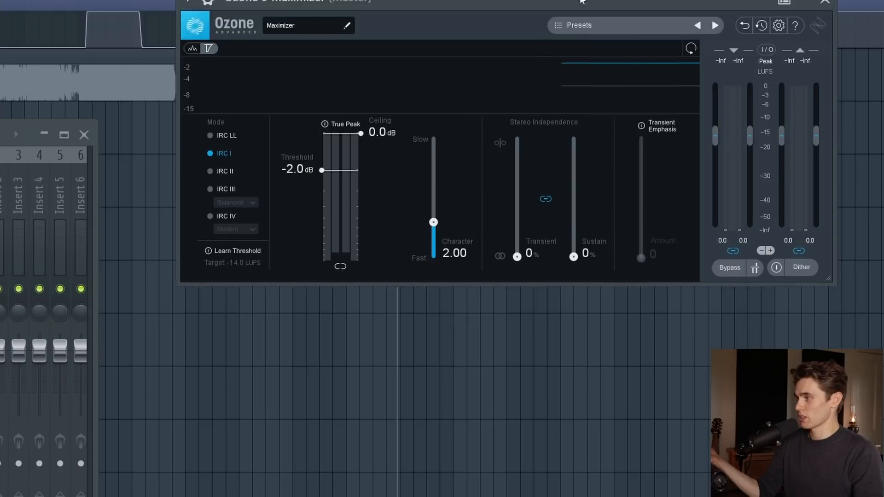
# Set Ozone 9 Maximizer to IRC IV Modern with True Peak on, ceiling -0.5 dB, Character 1.15 and threshold -3.1 dB.
pyautogui.moveTo(576, 3); pyautogui.dragTo(561, 160)
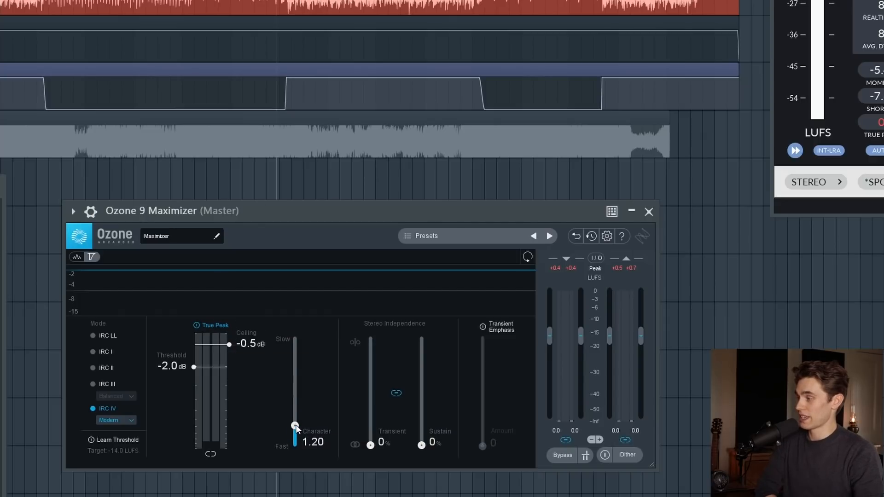
pyautogui.moveTo(297, 431); pyautogui.dragTo(295, 426)
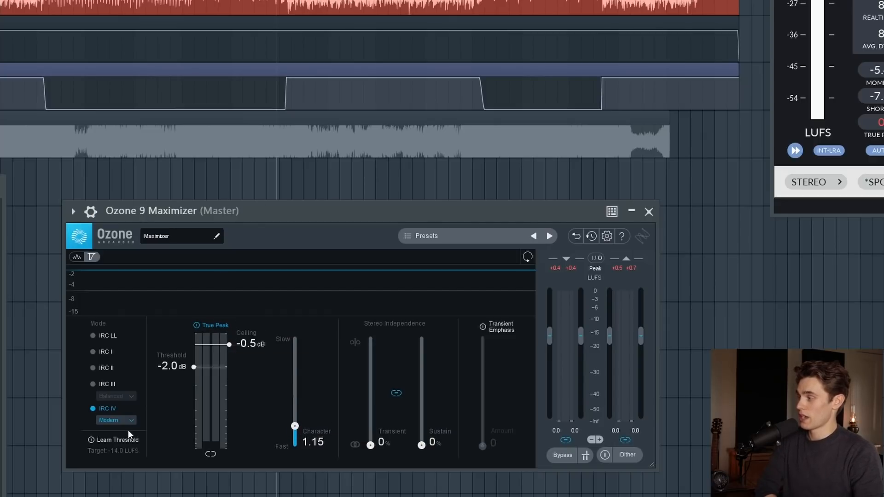
pyautogui.press('space')
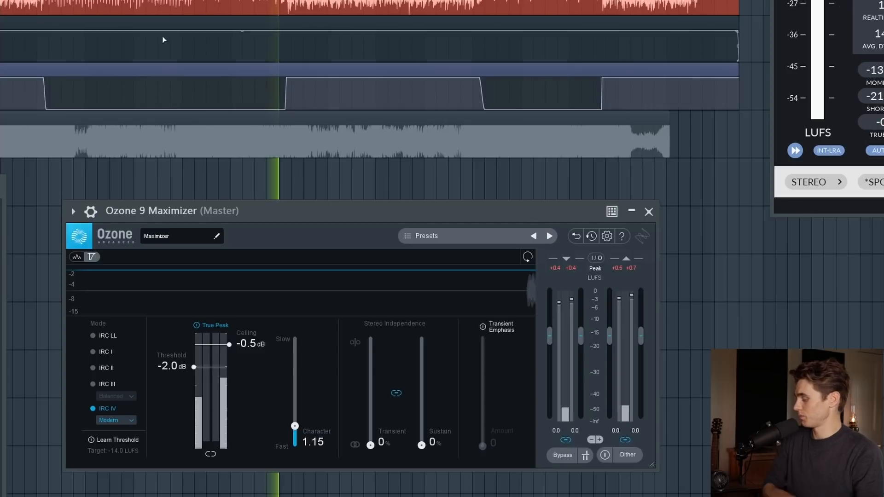
pyautogui.moveTo(199, 371); pyautogui.dragTo(192, 376)
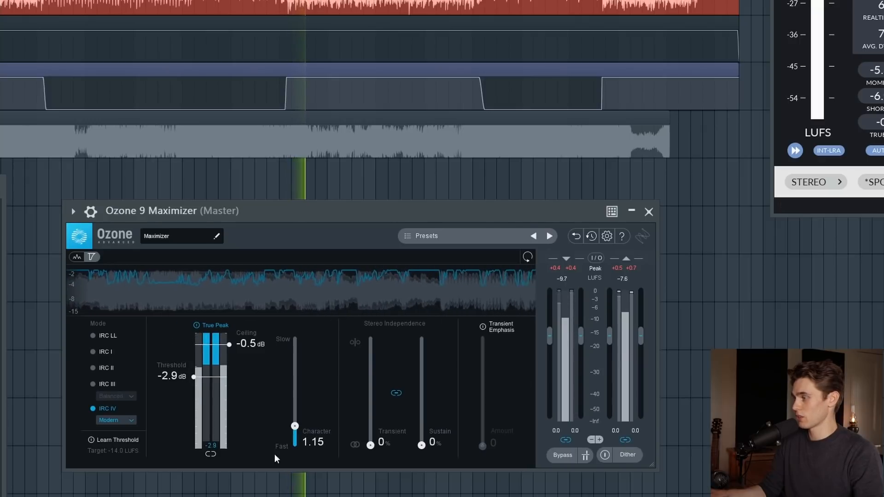
pyautogui.moveTo(204, 377); pyautogui.dragTo(193, 382)
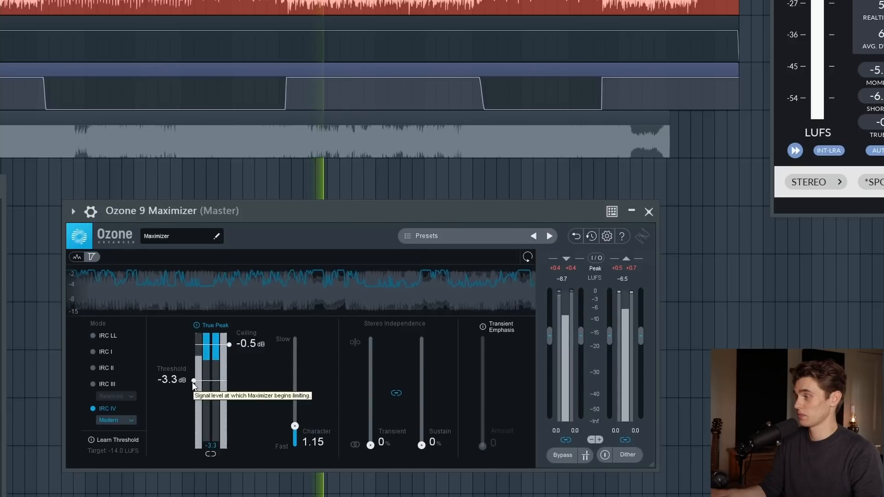
pyautogui.moveTo(194, 382); pyautogui.dragTo(195, 381)
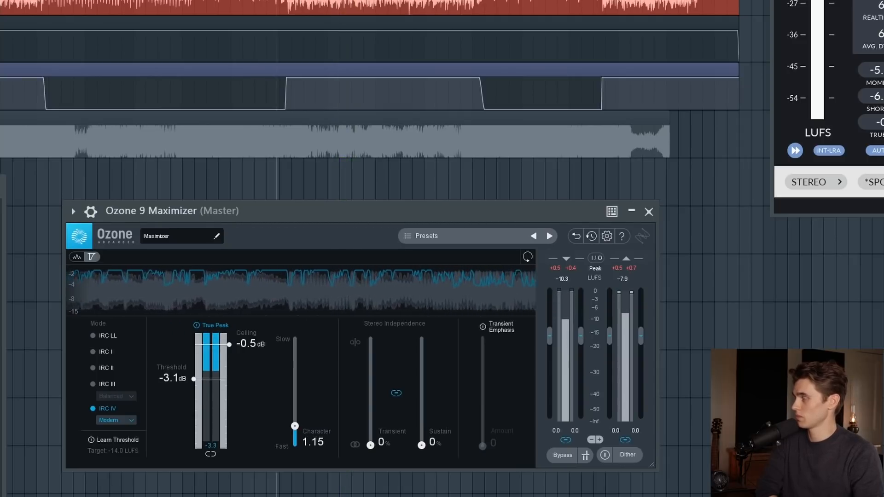
pyautogui.press('space')
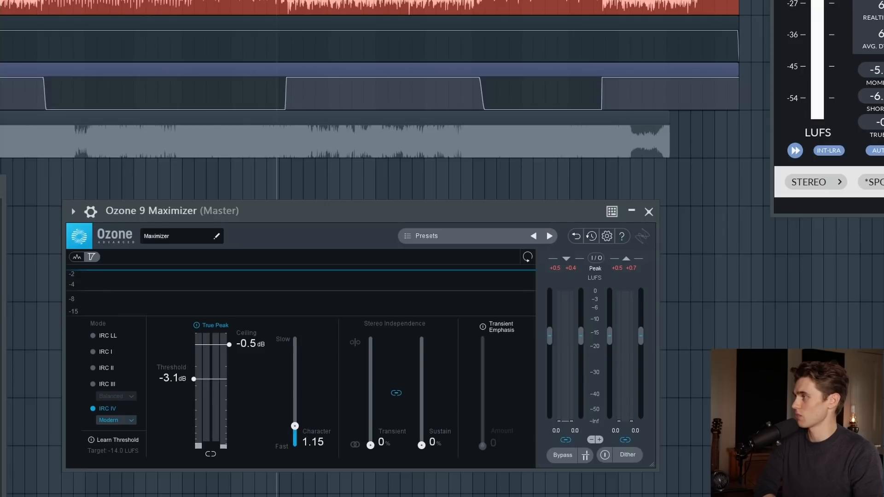
# During playback, try the Maximizer's IRC IV Classic and Transient styles, and enable Transient Emphasis with an amount of 58.
pyautogui.press('space')
pyautogui.click(124, 419)
pyautogui.click(123, 435)
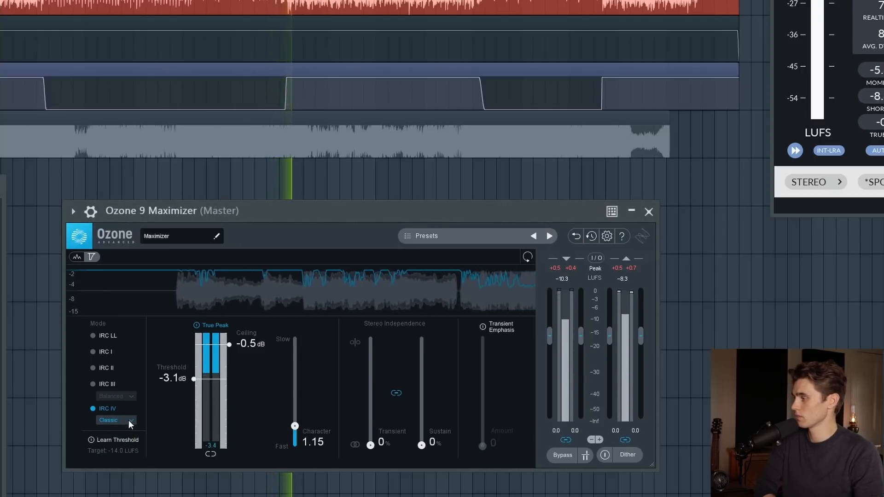
pyautogui.click(128, 420)
pyautogui.click(122, 455)
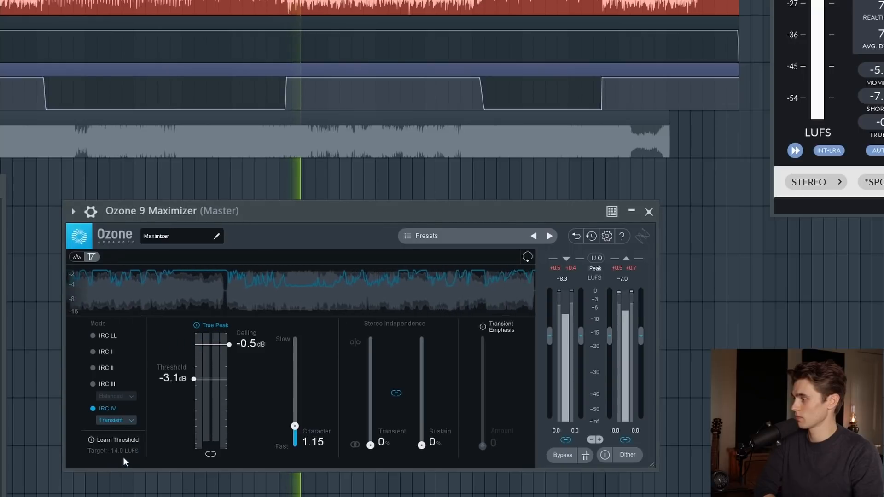
pyautogui.click(483, 327)
pyautogui.moveTo(482, 444); pyautogui.dragTo(487, 421)
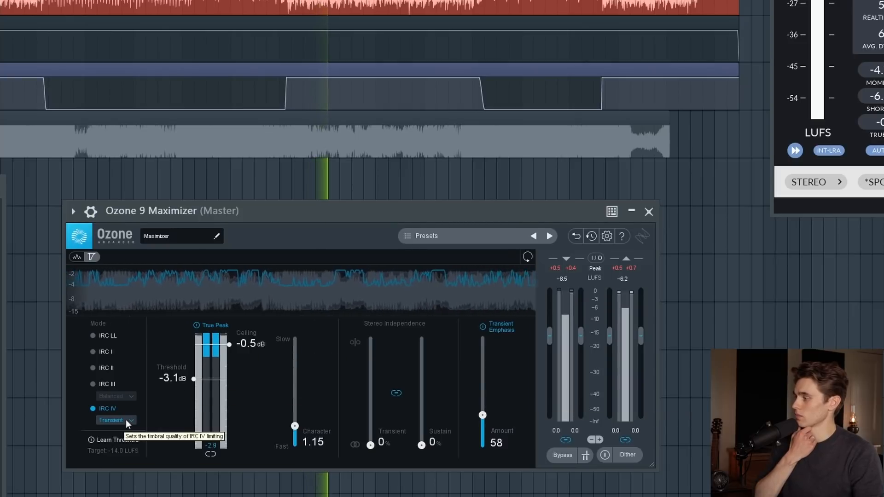
# Switch the Maximizer to IRC III, audition the Balanced and Crisp styles, choose Clipping, and stop playback.
pyautogui.click(93, 383)
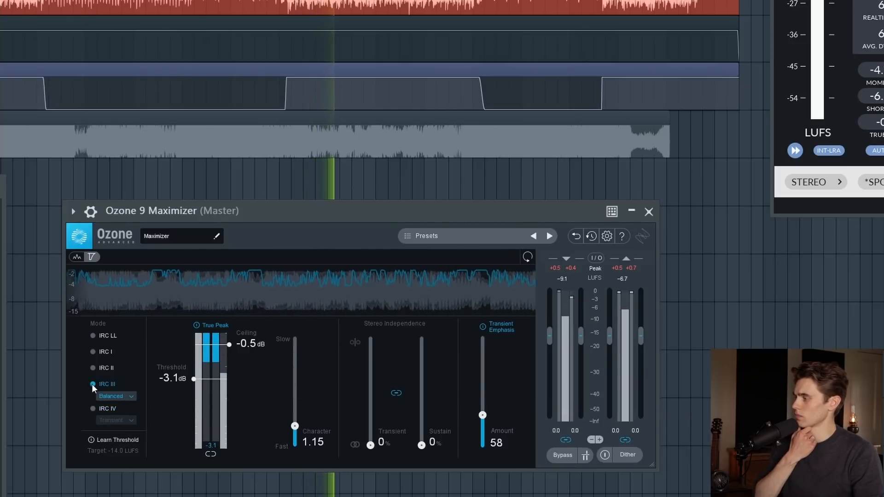
pyautogui.click(124, 397)
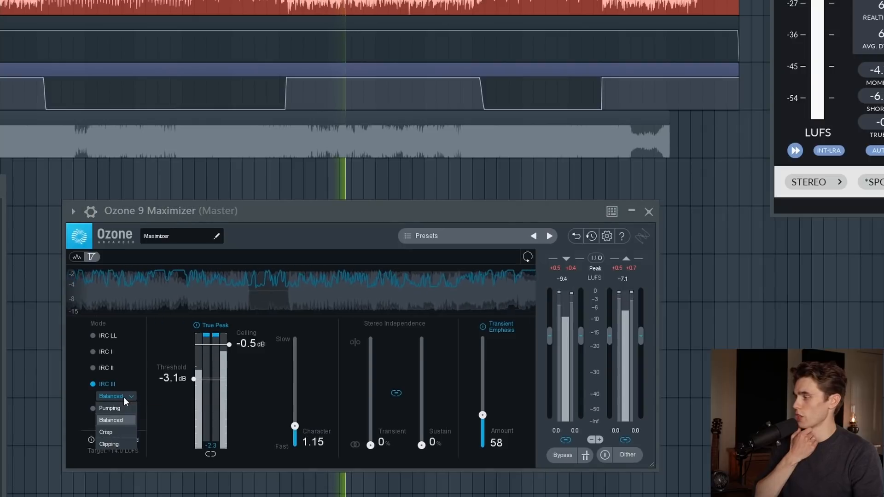
pyautogui.click(117, 410)
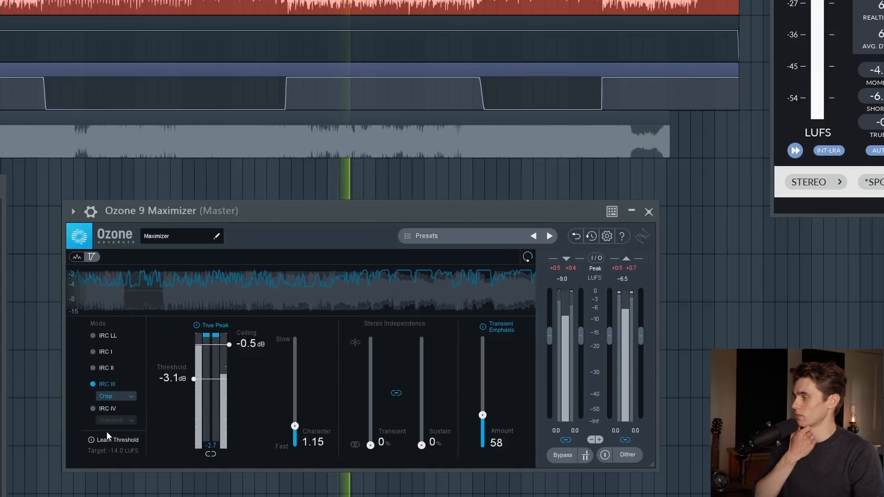
pyautogui.click(128, 396)
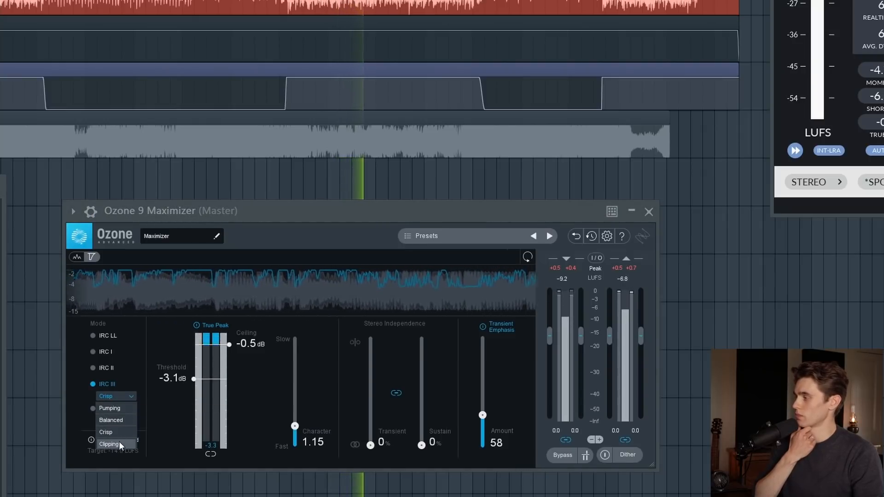
pyautogui.click(119, 442)
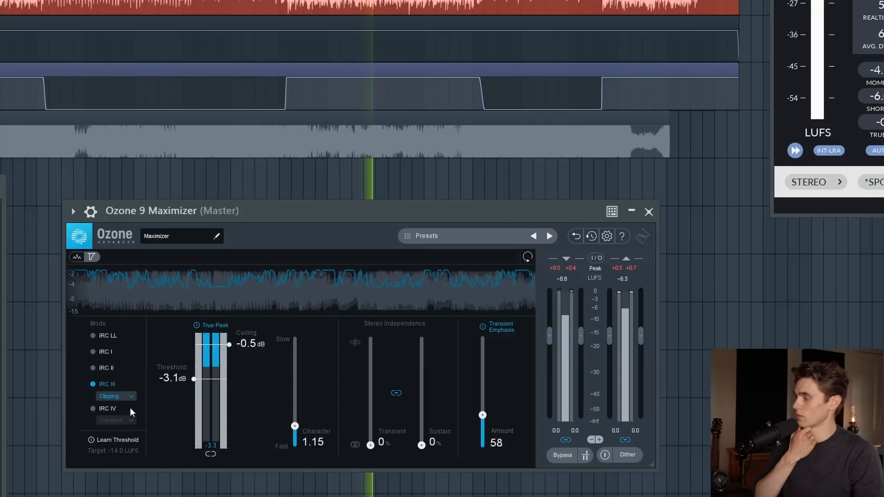
pyautogui.press('space')
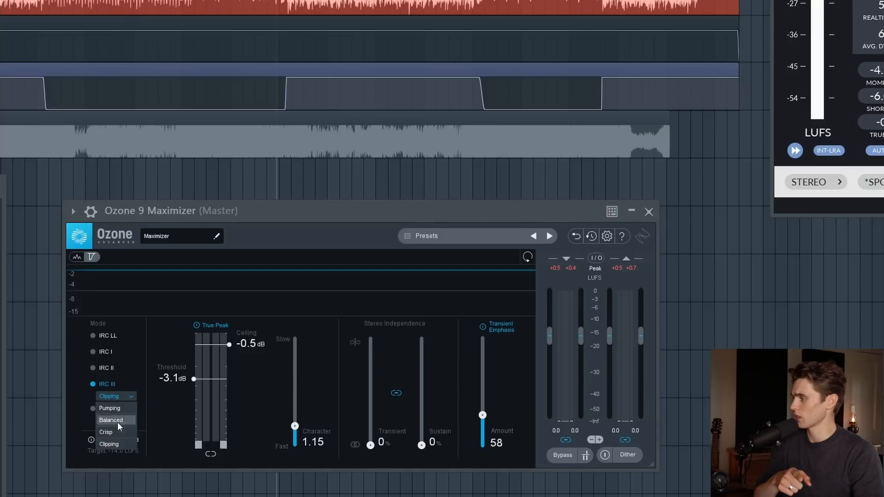
# Replay the section to compare the Maximizer's IRC III Balanced style with Clipping, ending on Clipping.
pyautogui.click(117, 419)
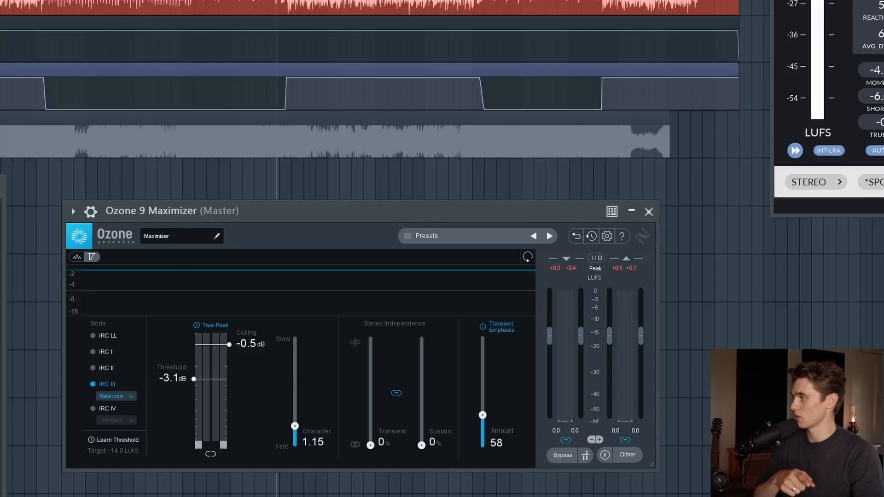
pyautogui.press('space')
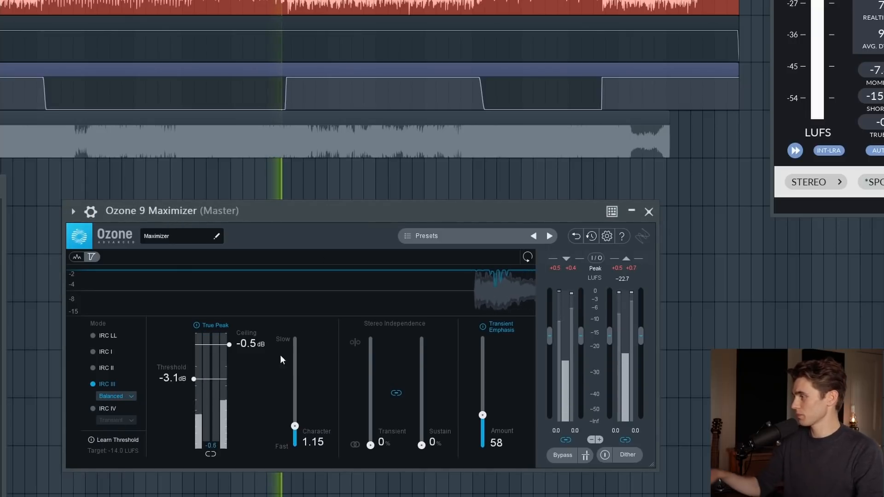
pyautogui.click(115, 396)
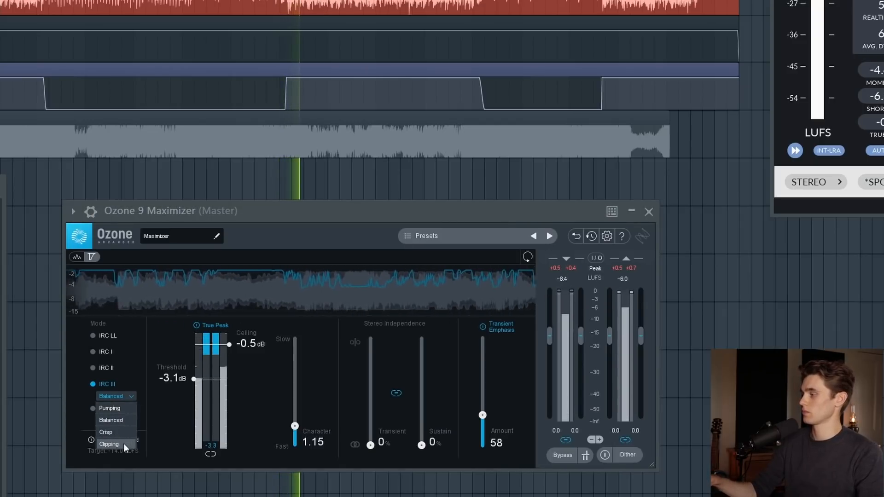
pyautogui.click(124, 443)
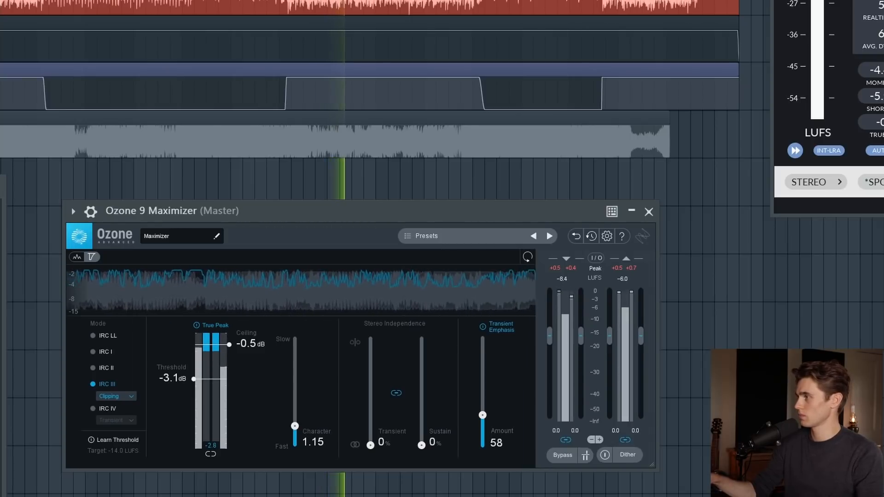
# Stop playback, bring up Tonal Balance Control 2, and replay the section to check the master's tonal balance against the Pop target.
pyautogui.press('space')
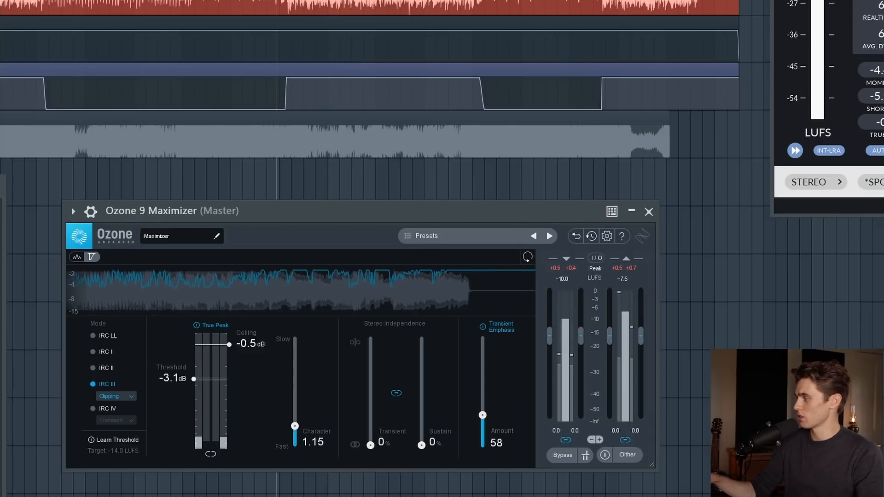
pyautogui.click(636, 216)
pyautogui.moveTo(248, 149); pyautogui.dragTo(255, 166)
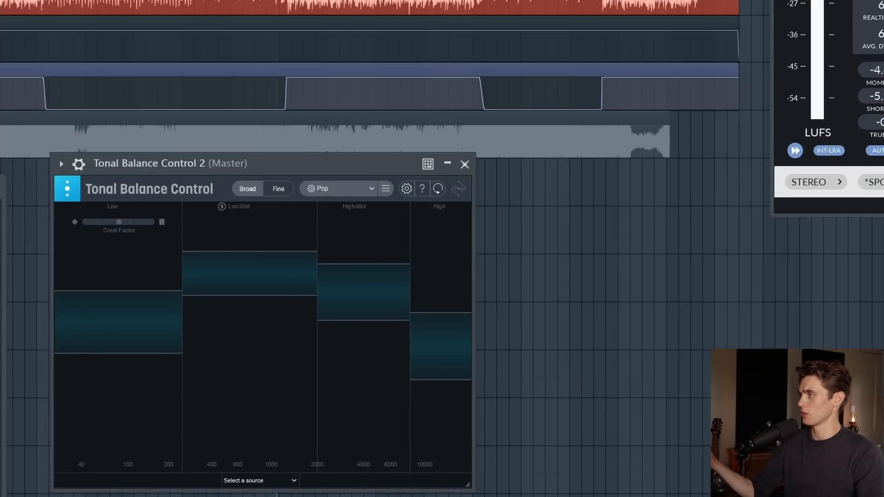
pyautogui.press('space')
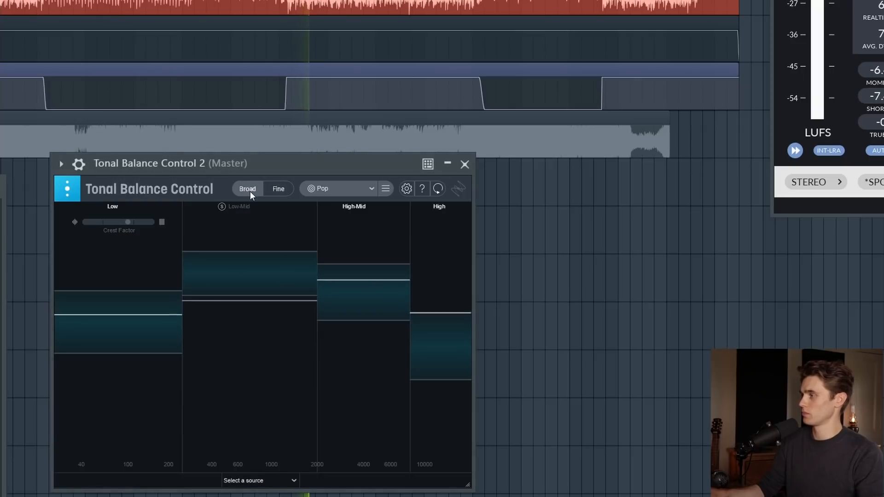
pyautogui.click(279, 191)
pyautogui.click(255, 186)
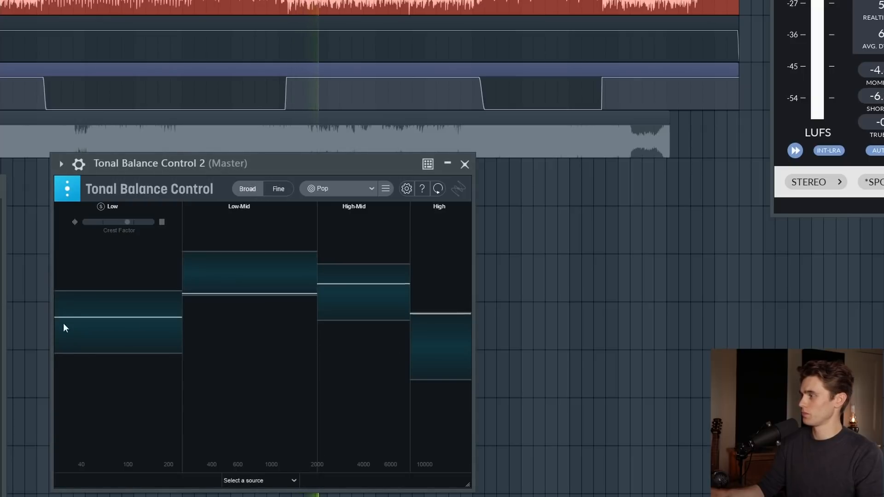
pyautogui.click(465, 164)
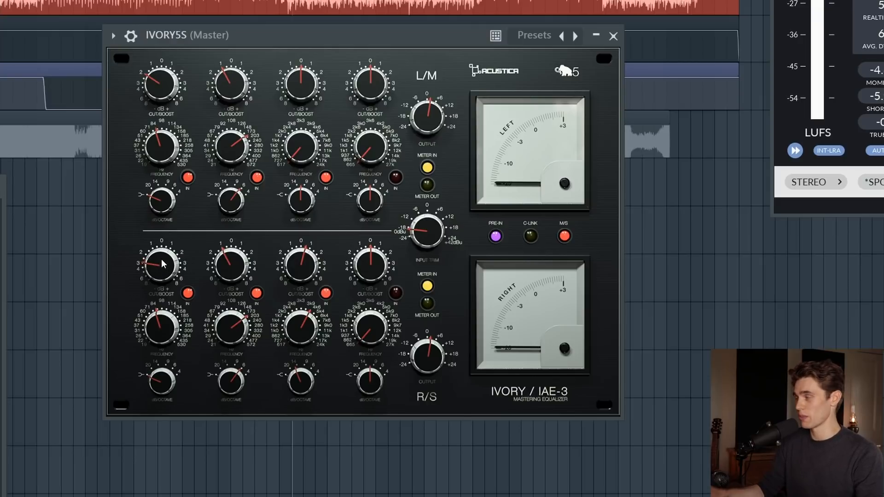
# During playback, close IVORY5S, set the Ozone 9 Maximizer's Stereo Independence Transient and Sustain to 33%, and stop.
pyautogui.click(251, 18)
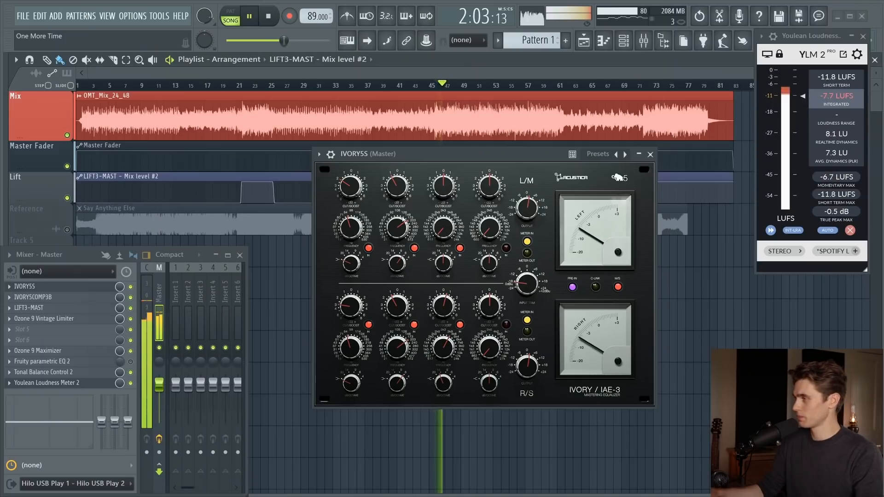
pyautogui.click(650, 155)
pyautogui.click(71, 354)
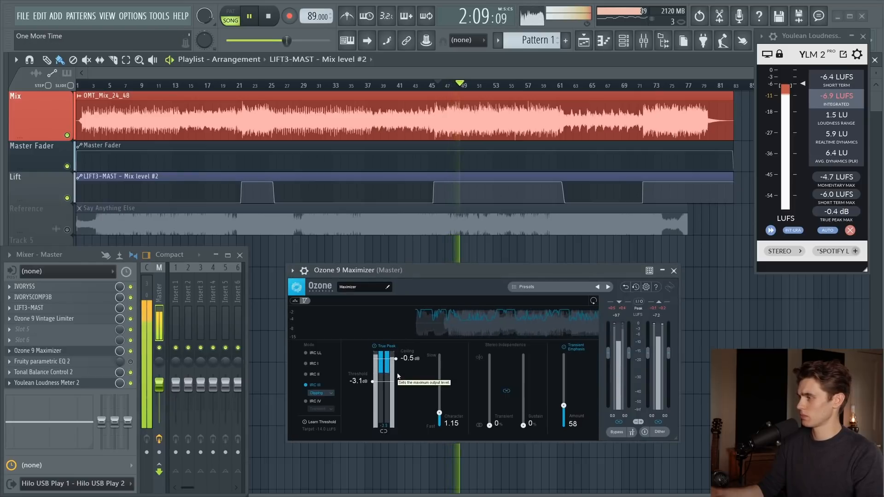
pyautogui.moveTo(493, 422); pyautogui.dragTo(567, 422)
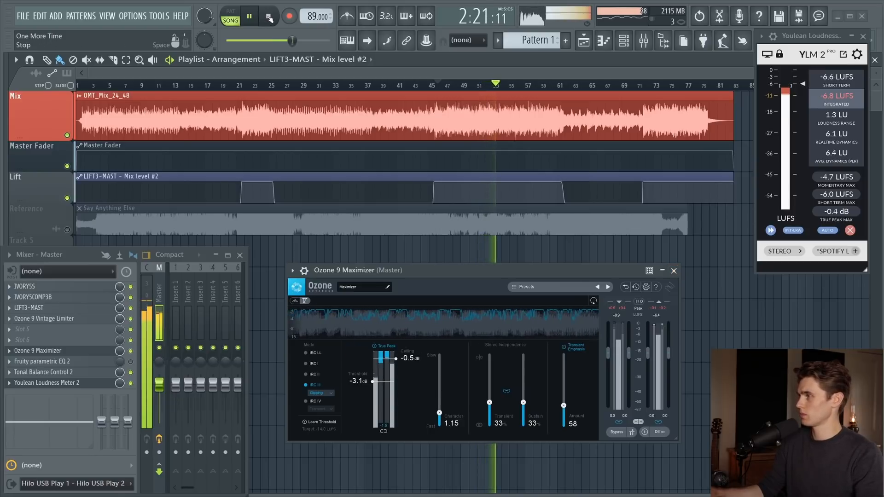
pyautogui.click(269, 17)
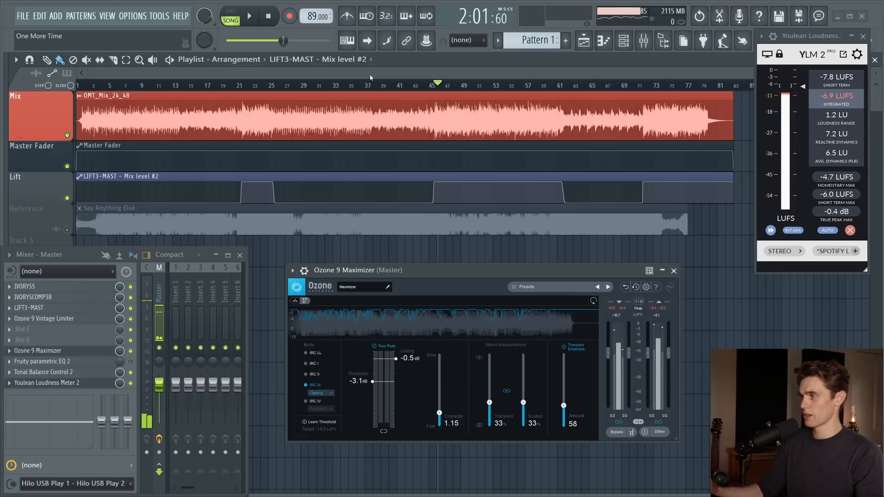
# Move the playhead to around bar 67, audition the transition into the final loud section, and stop playback.
pyautogui.click(615, 86)
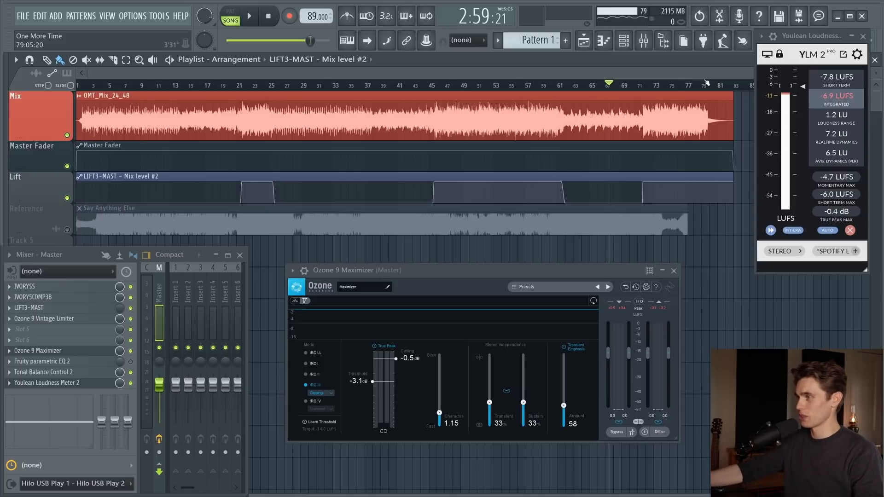
pyautogui.click(615, 86)
pyautogui.click(611, 86)
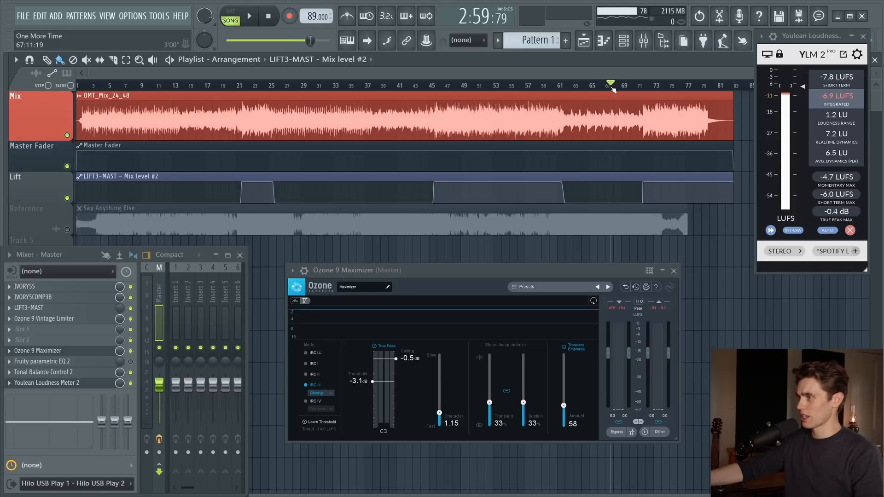
pyautogui.click(251, 16)
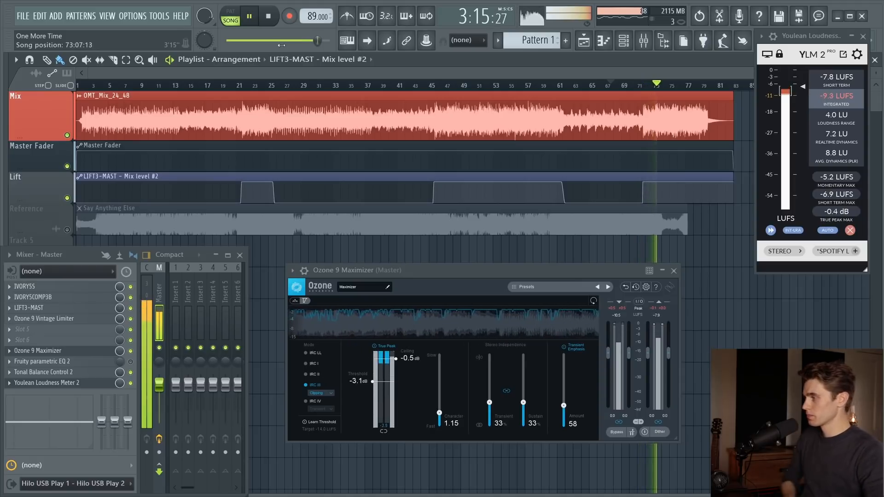
pyautogui.press('space')
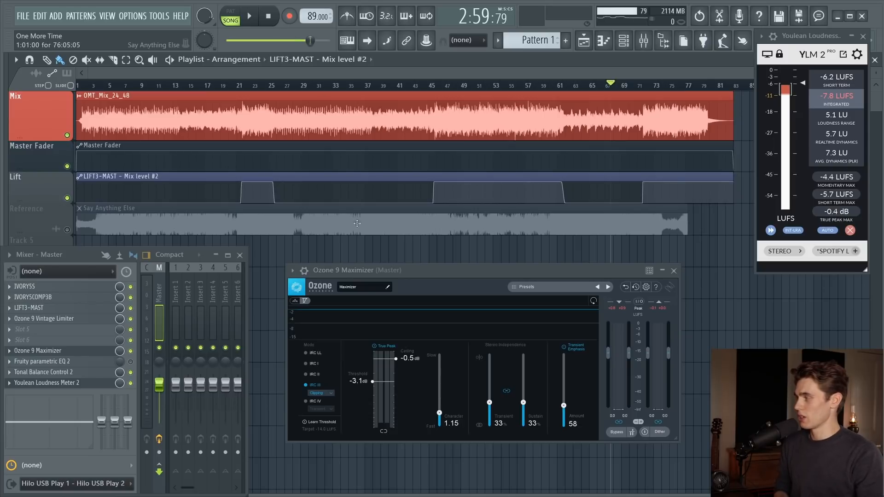
# Try limiting alone from bar 45 by disabling IVORY5S, IVORY5COMP3B, LIFT3-MAST and Vintage Limiter and lowering the Maximizer's threshold to -8.3 dB.
pyautogui.click(130, 318)
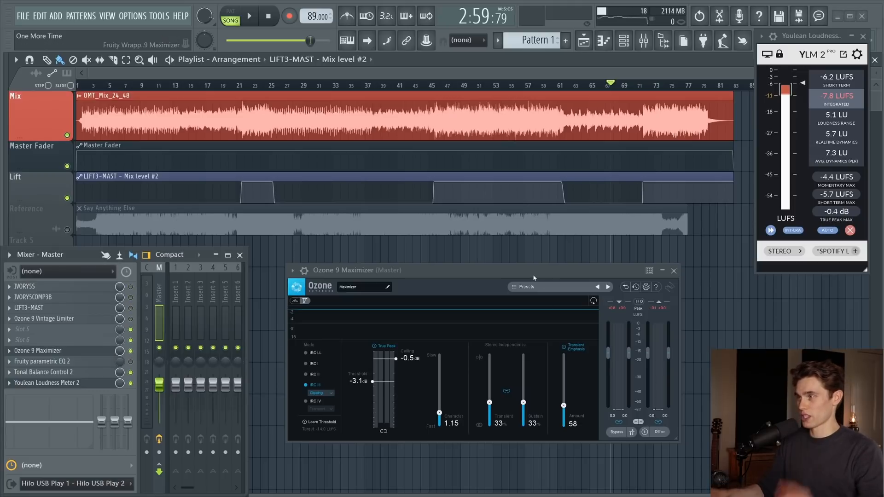
pyautogui.click(436, 87)
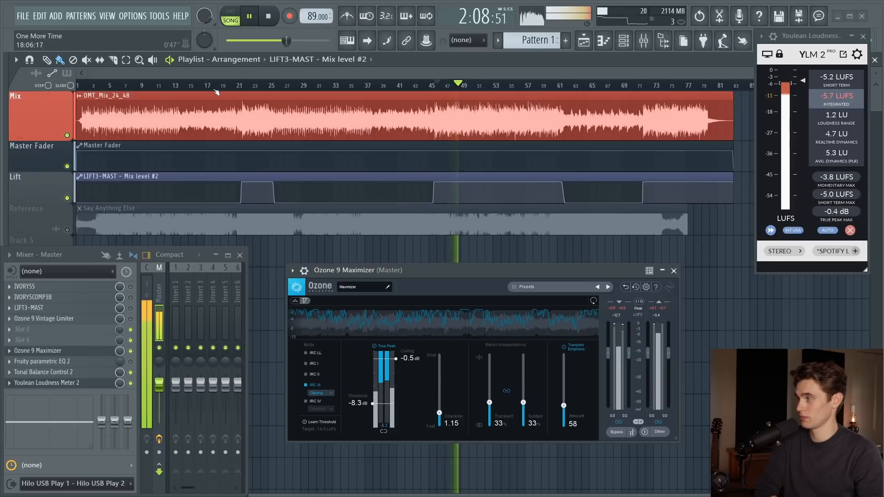
pyautogui.click(269, 16)
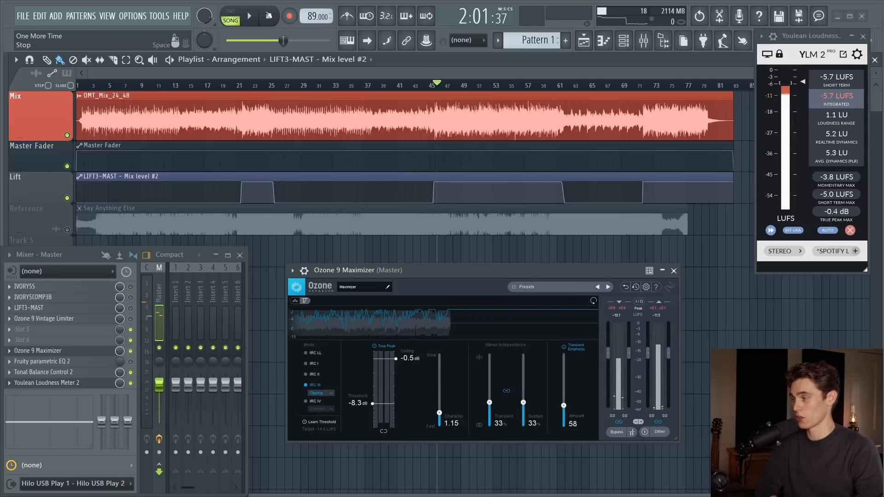
# Re-enable the bypassed mastering plugins with the Maximizer's threshold at -3.0 dB, and inspect its dither settings, leaving dither off.
pyautogui.moveTo(375, 405); pyautogui.dragTo(373, 385)
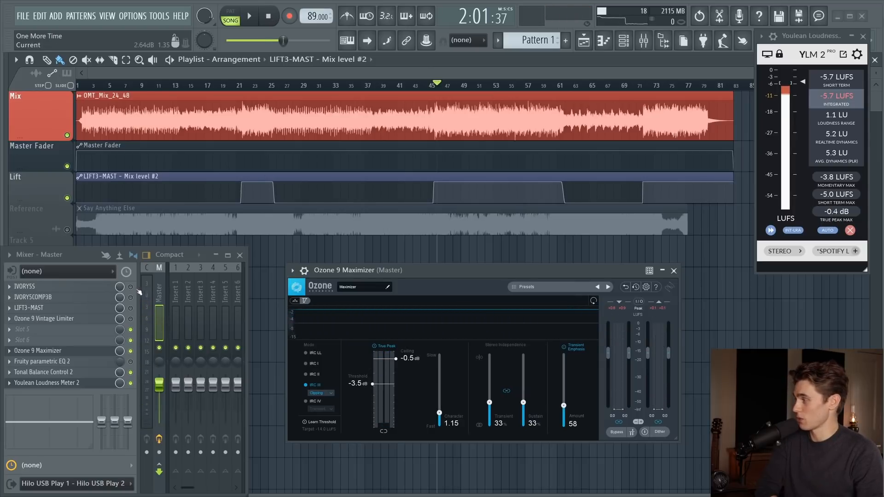
pyautogui.moveTo(376, 386); pyautogui.dragTo(374, 388)
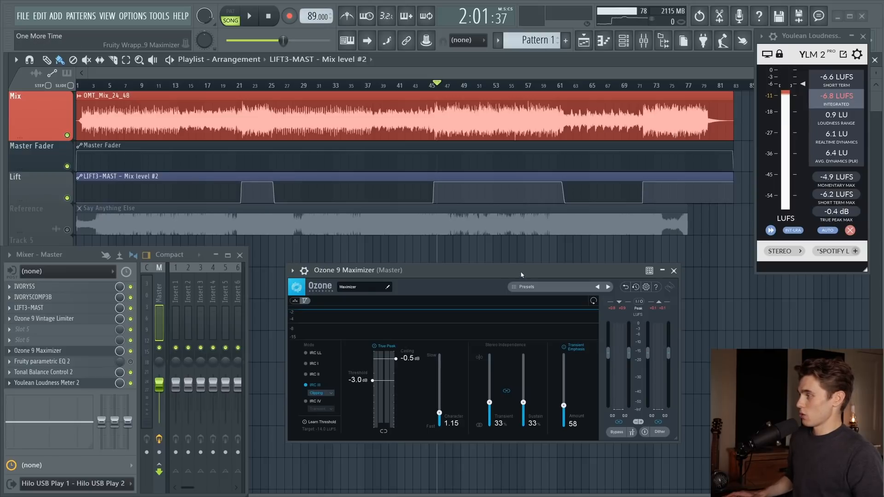
pyautogui.click(659, 433)
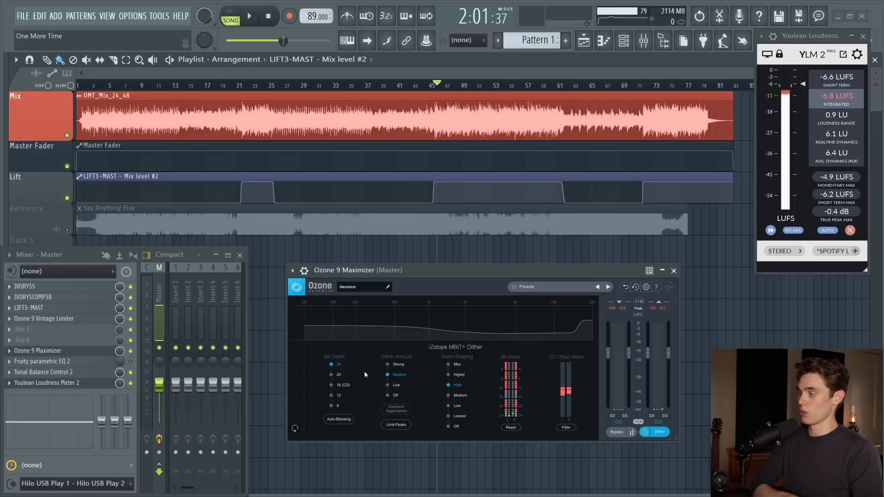
pyautogui.click(644, 433)
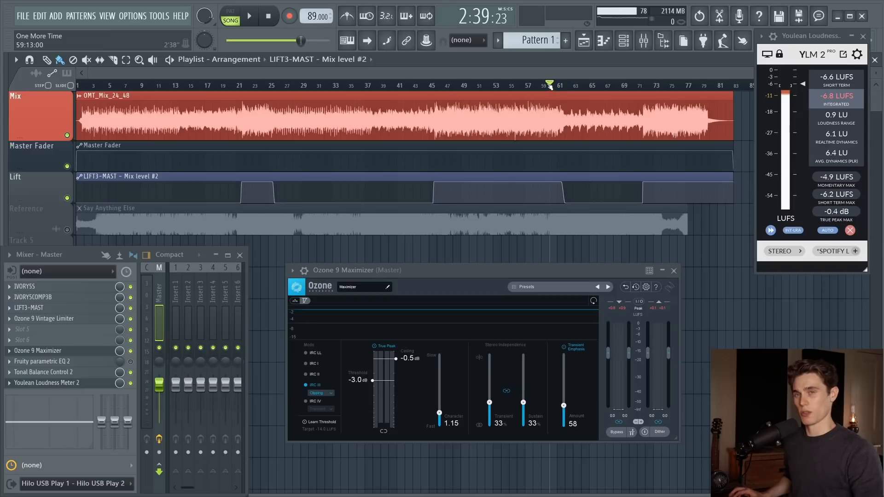
# Select the whole arrangement and render it to the Renders folder as the 24-bit stereo WAV file OMT Master 2448 01.
pyautogui.hotkey('ctrl', 'a')
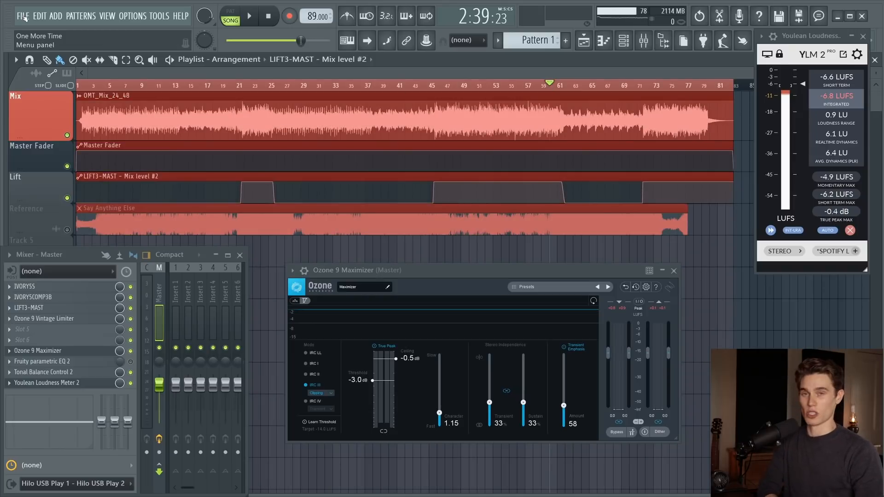
pyautogui.hotkey('ctrl', 'r')
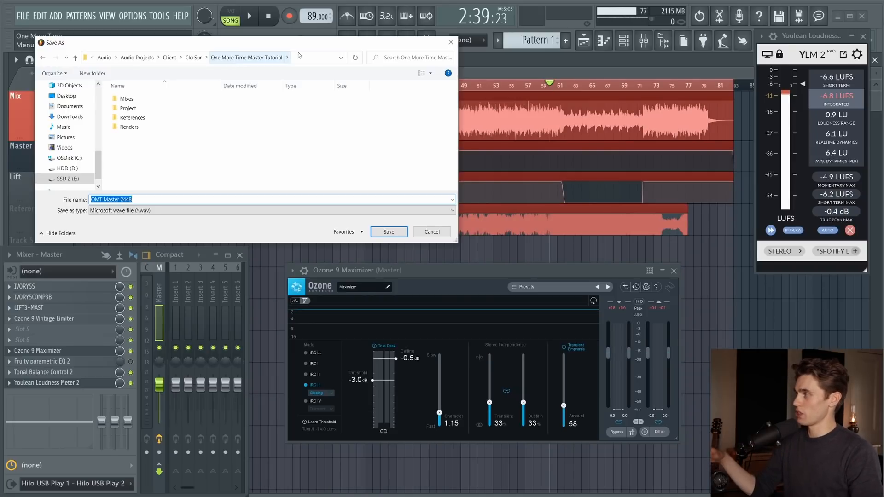
pyautogui.doubleClick(144, 128)
pyautogui.click(141, 199)
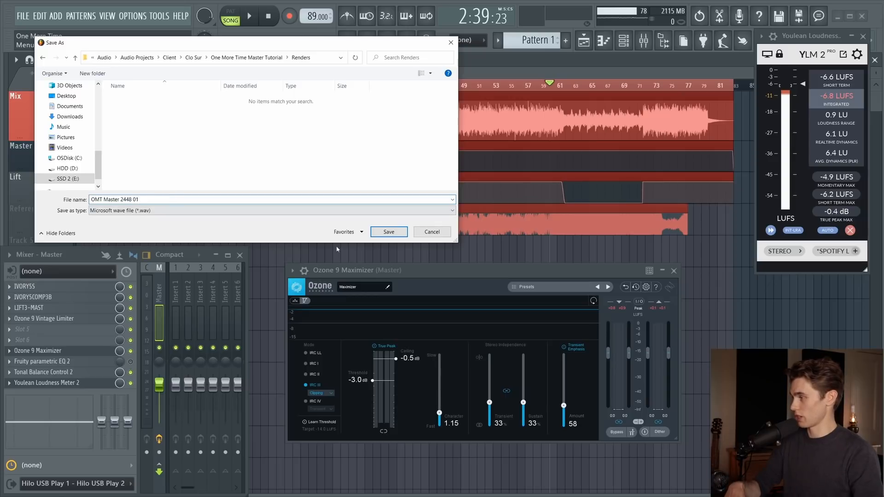
pyautogui.click(388, 232)
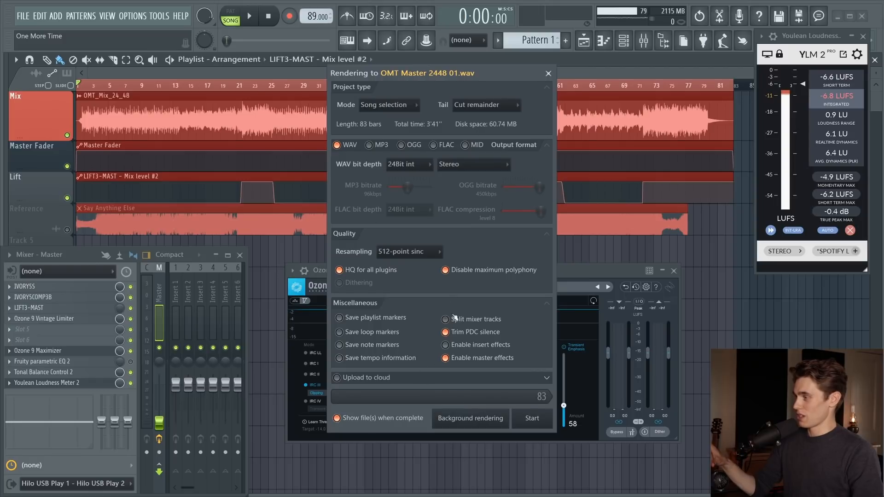
pyautogui.click(532, 419)
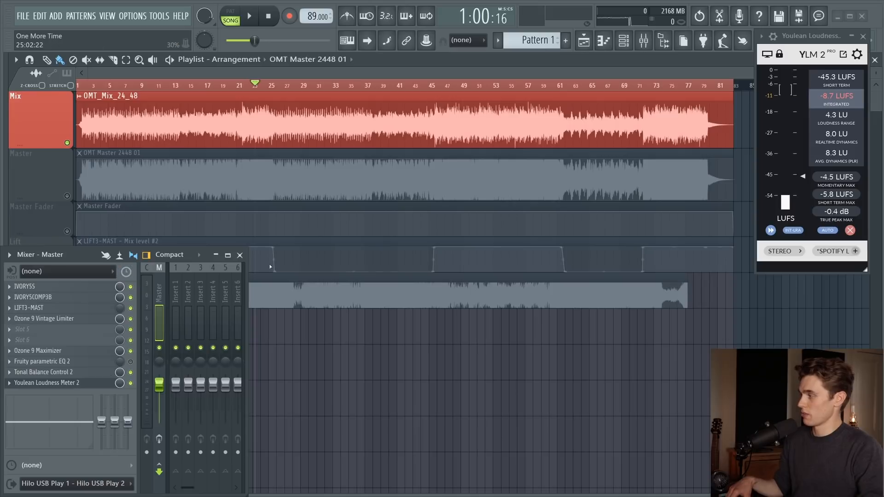
# Close the mixer, solo the Master track with the rendered file, and play it from around bar 67.
pyautogui.click(240, 255)
pyautogui.rightClick(67, 195)
pyautogui.rightClick(67, 144)
pyautogui.rightClick(67, 196)
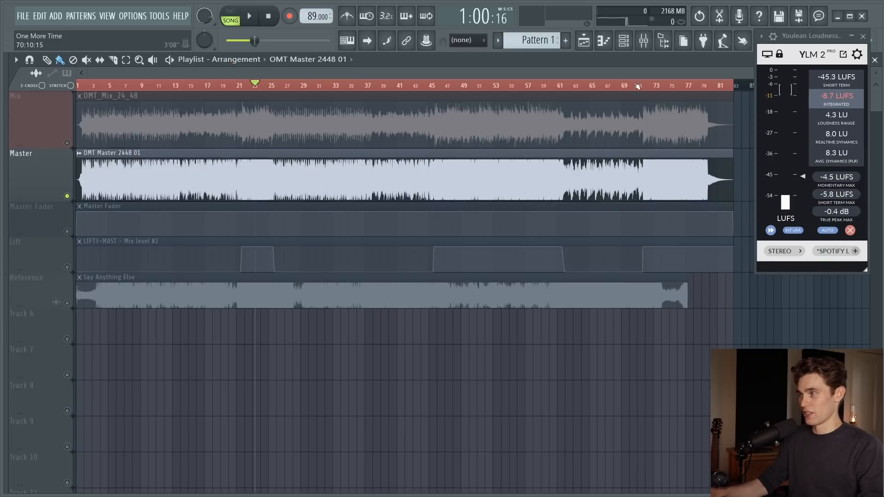
pyautogui.click(611, 86)
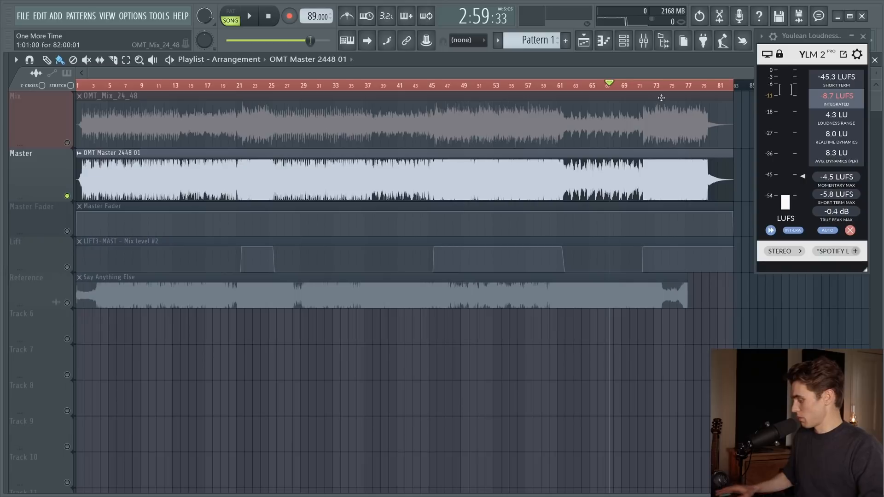
pyautogui.press('space')
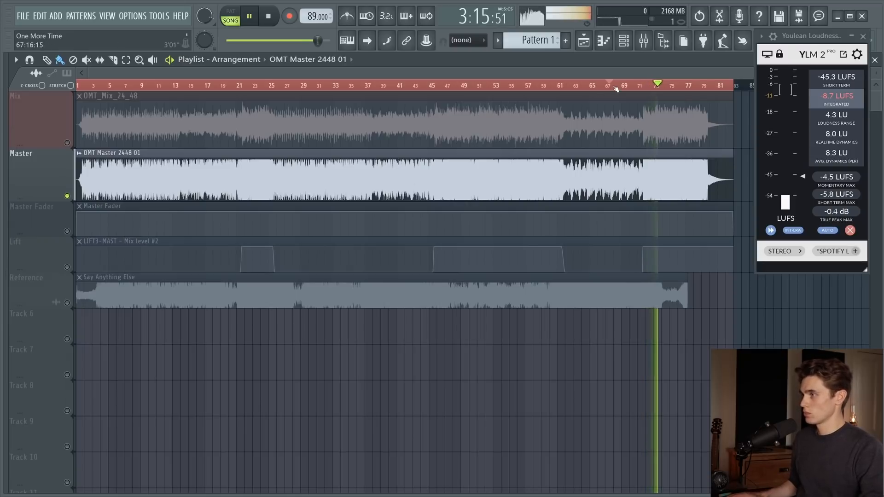
# Solo the Mix track and replay the section from around bar 67 to compare it with the rendered master, ending with playback stopped.
pyautogui.rightClick(68, 143)
pyautogui.press('space')
pyautogui.press('space')
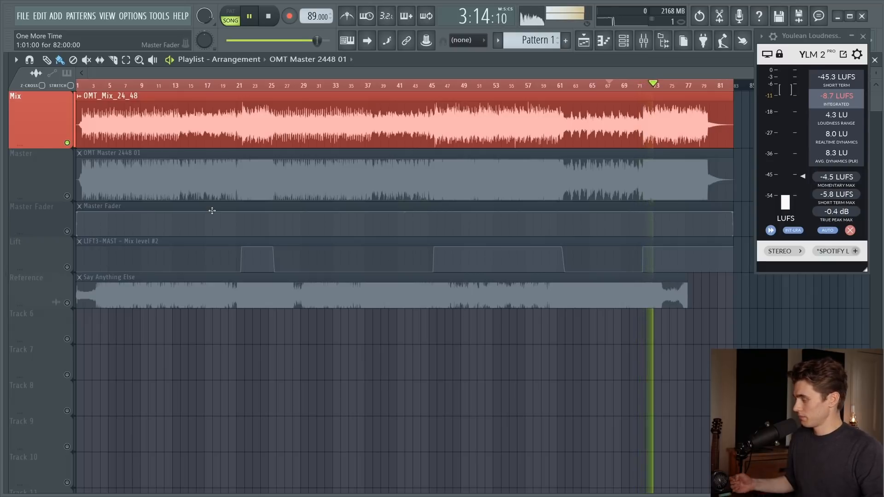
pyautogui.press('space')
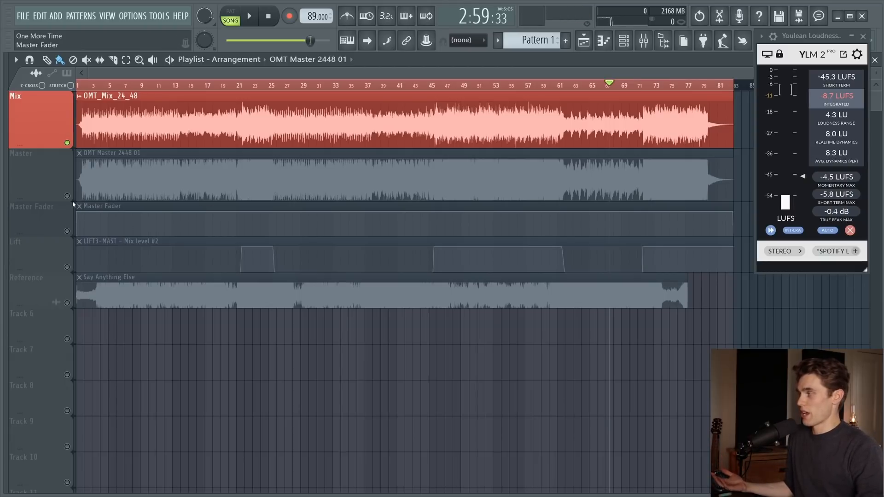
# Open the OMT Master 2448 01 clip's channel settings to check its volume, and close them.
pyautogui.click(261, 177)
pyautogui.doubleClick(264, 177)
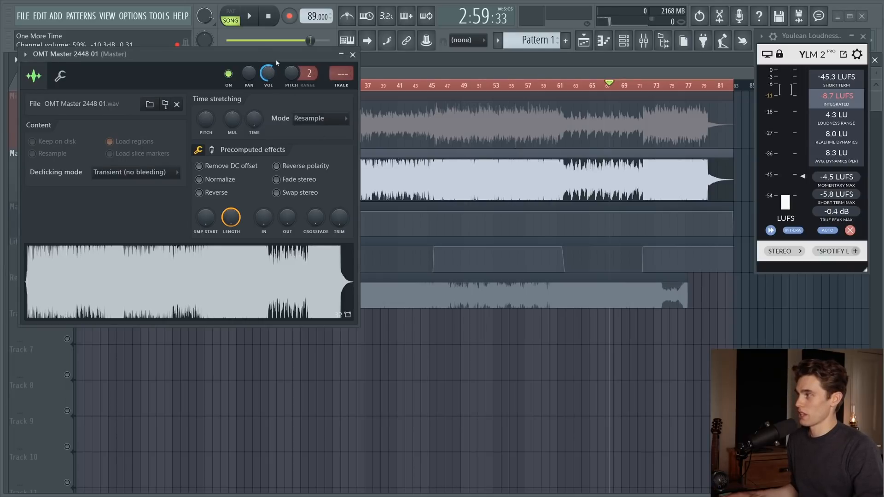
pyautogui.press('Escape')
# Play from around bar 62, alternating solo between the Mix and Master tracks to compare them, ending on Mix.
pyautogui.click(643, 87)
pyautogui.click(577, 86)
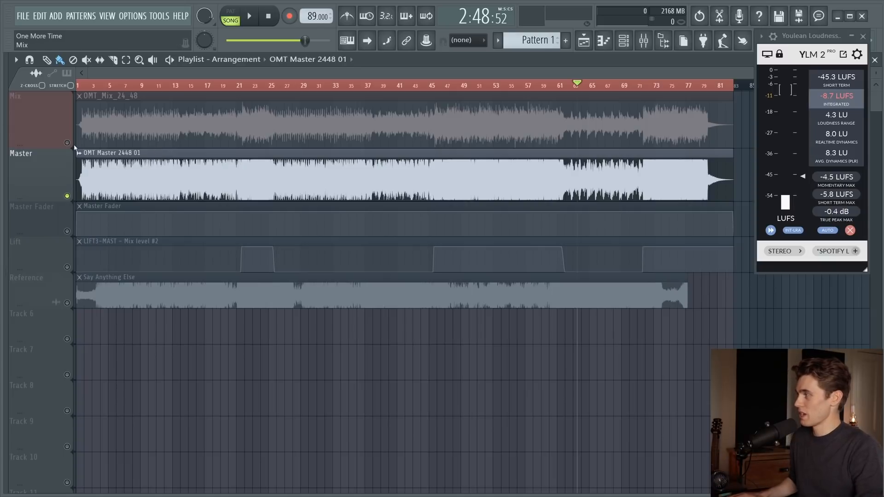
pyautogui.click(479, 130)
pyautogui.press('space')
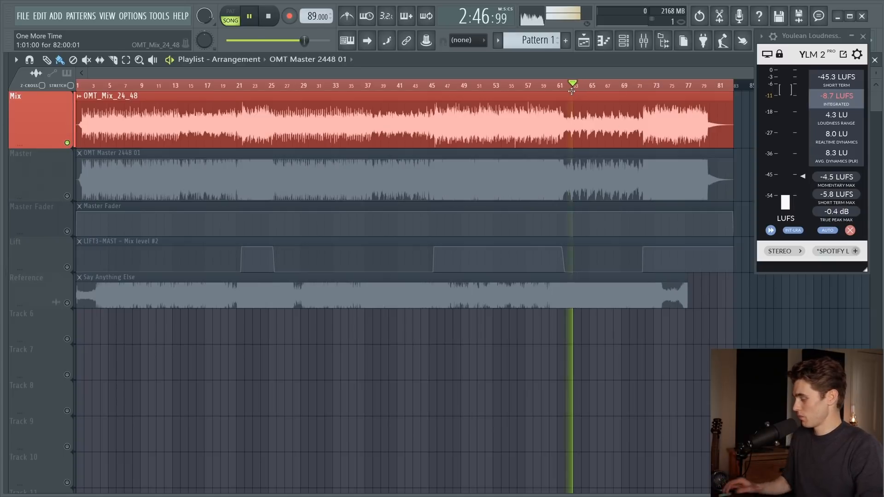
pyautogui.rightClick(68, 197)
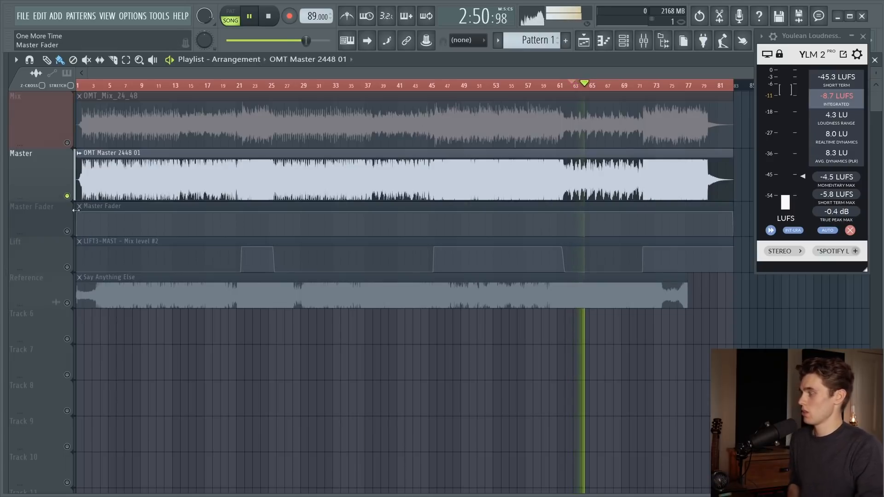
pyautogui.rightClick(67, 143)
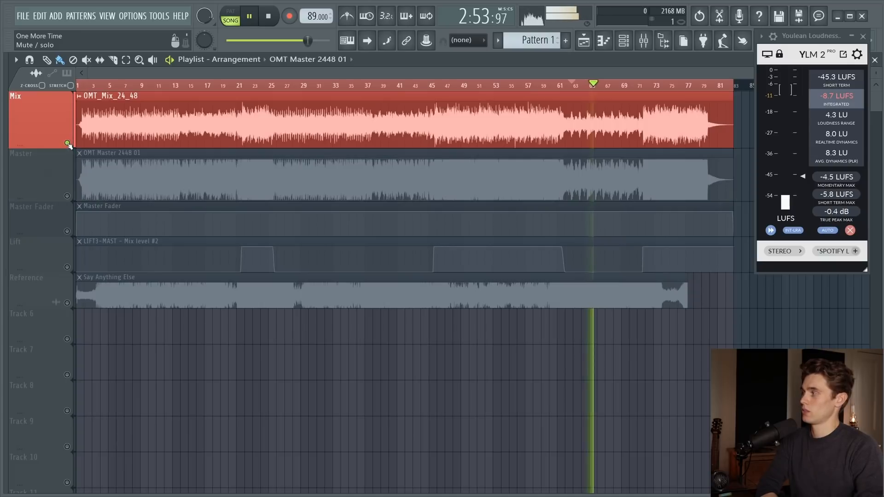
# Solo the Master track and then the Mix track during playback to compare them, and stop playback.
pyautogui.rightClick(67, 196)
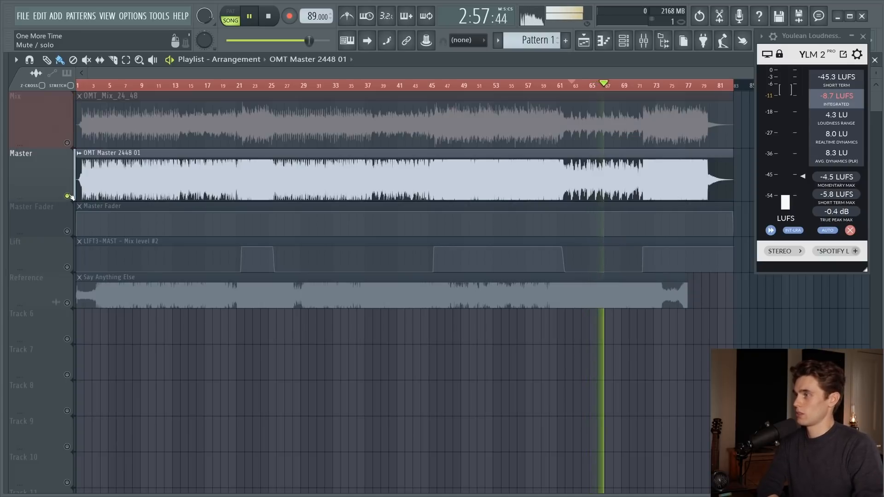
pyautogui.rightClick(67, 143)
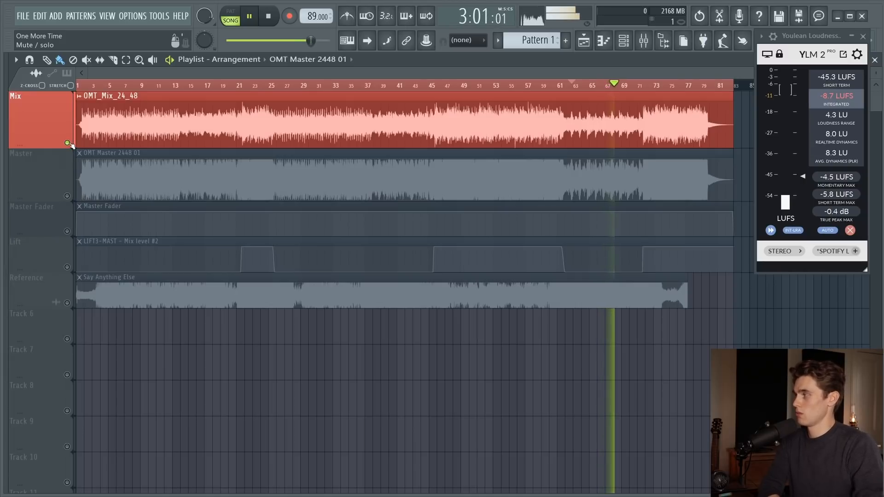
pyautogui.press('space')
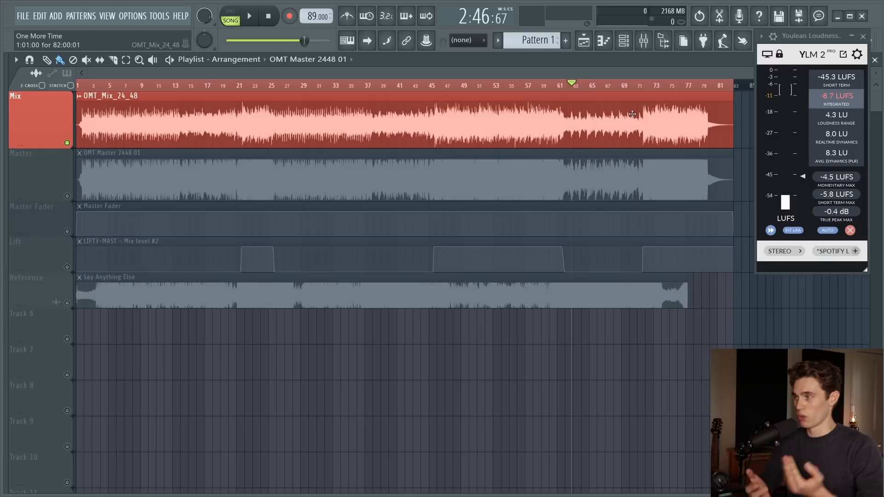
# Solo the Master track and play from around bar 70, alternating solo between Mix and Master, ending on Master with playback stopped.
pyautogui.rightClick(68, 196)
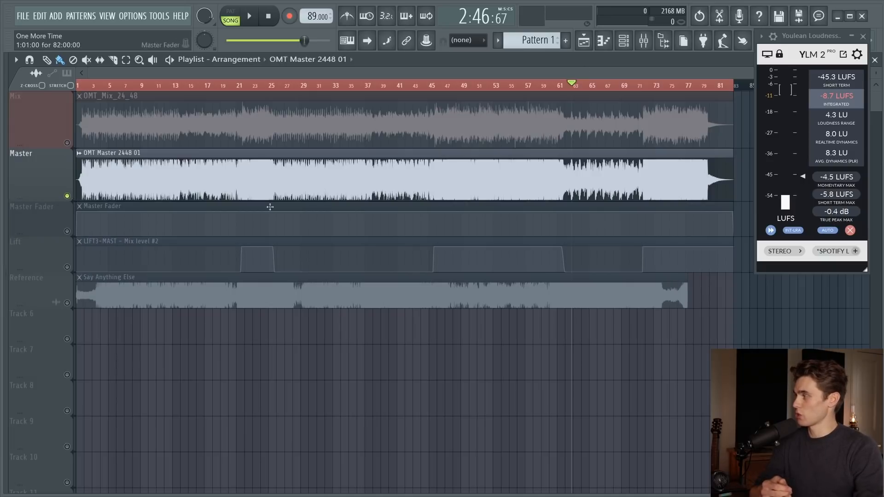
pyautogui.click(643, 86)
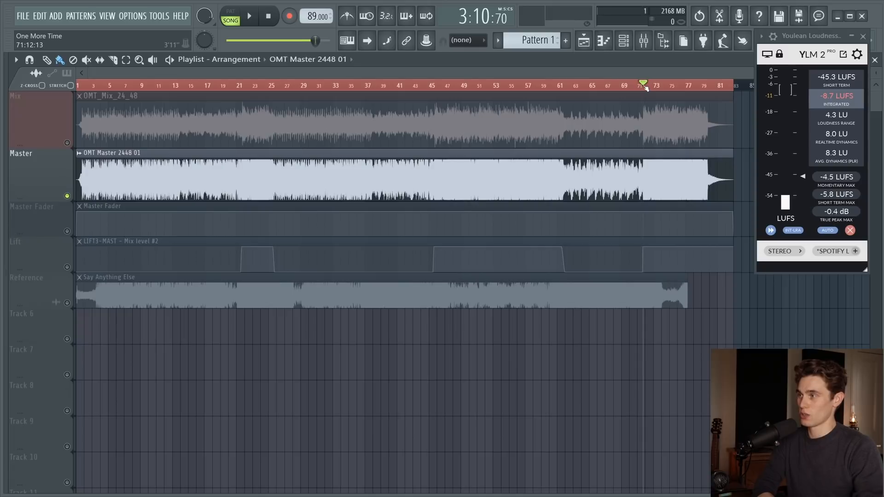
pyautogui.click(630, 85)
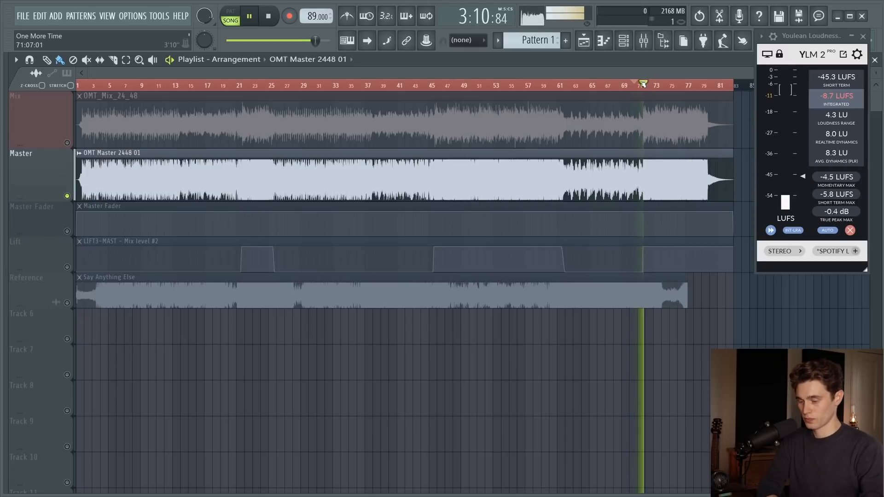
pyautogui.rightClick(67, 143)
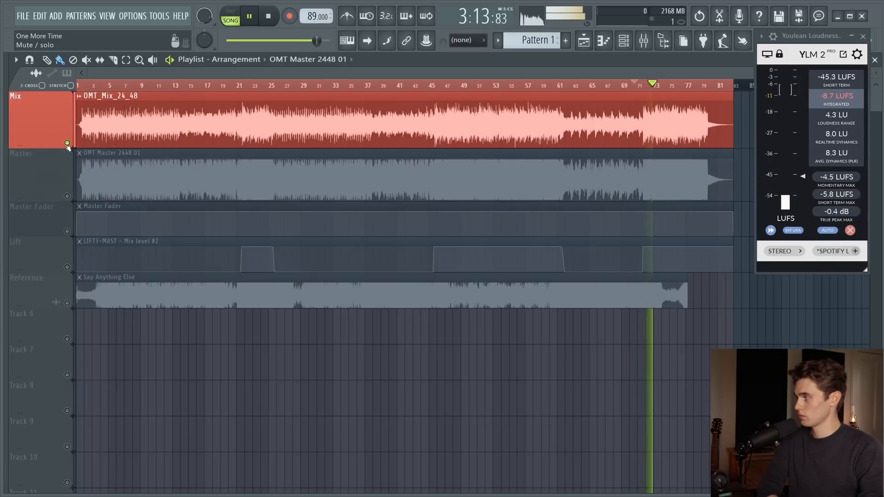
pyautogui.rightClick(67, 196)
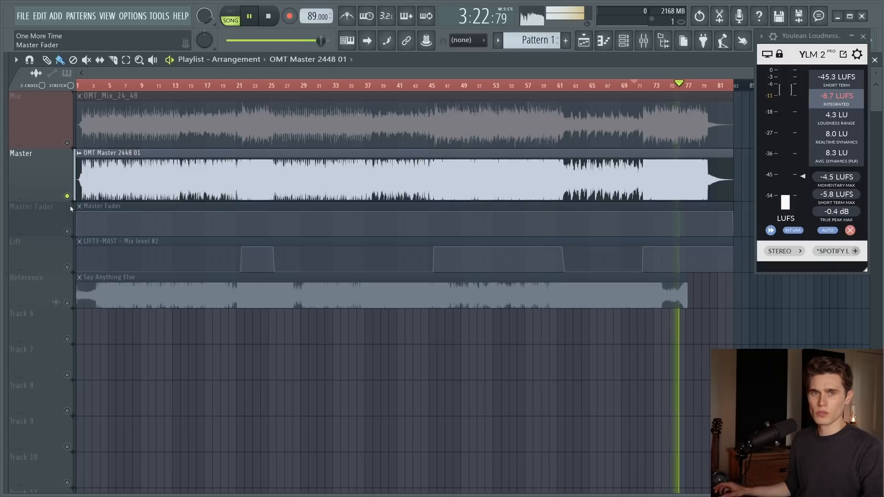
pyautogui.rightClick(67, 143)
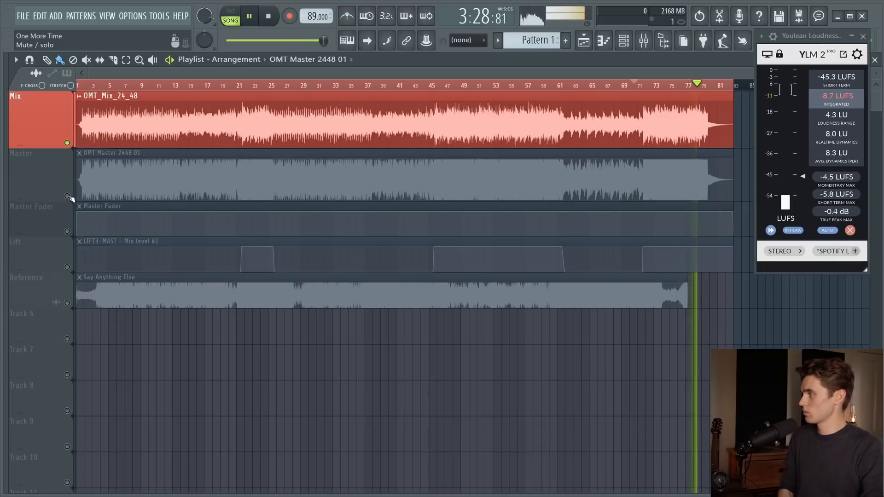
pyautogui.rightClick(67, 196)
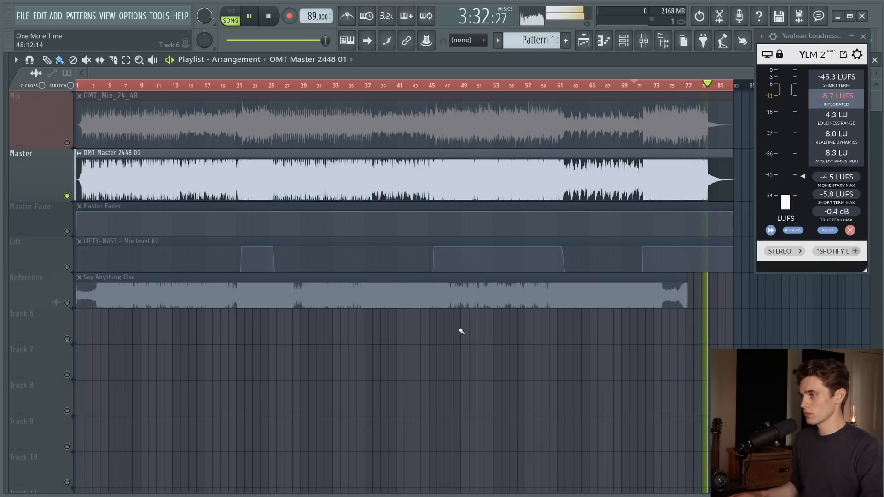
pyautogui.press('space')
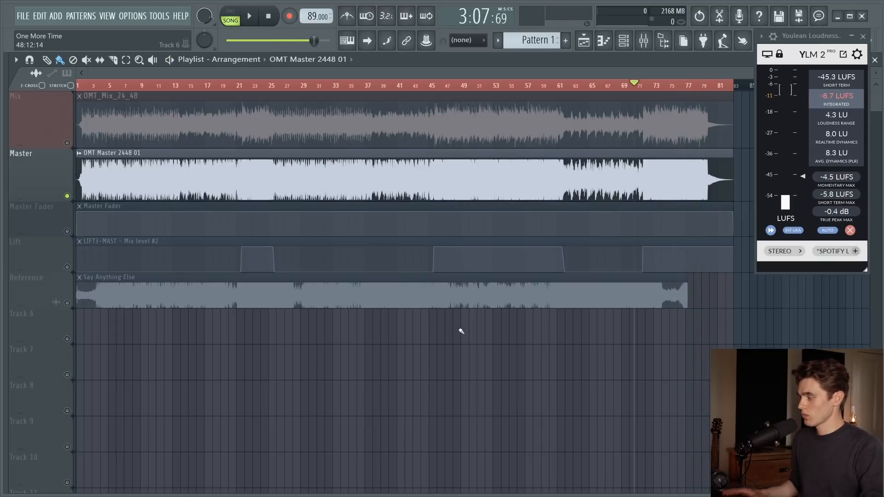